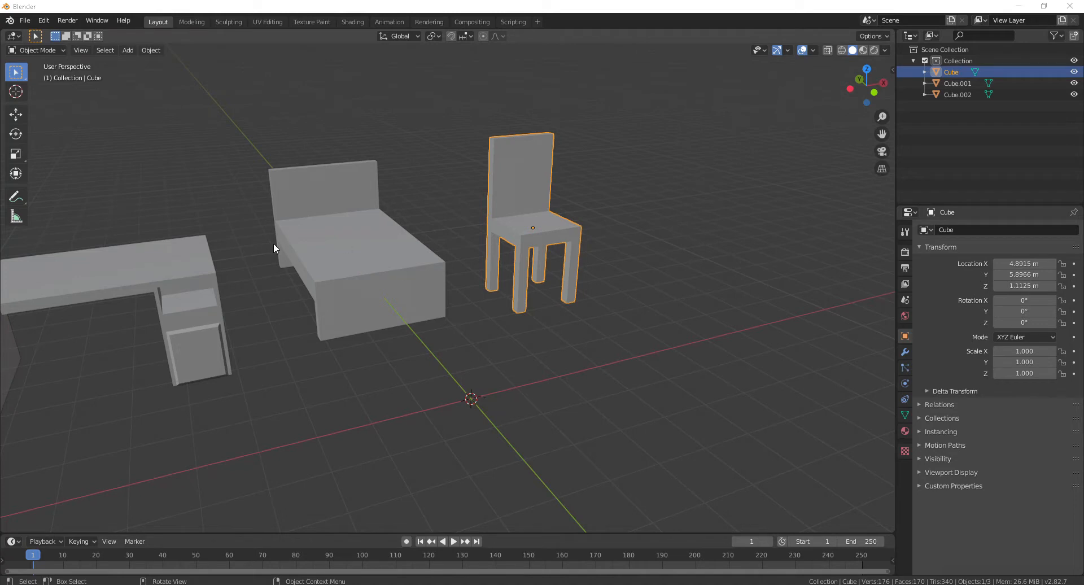
# Enter Edit Mode on the selected chair object.
pyautogui.click(28, 21)
pyautogui.moveTo(141, 584)
pyautogui.scroll(3, 622, 201)
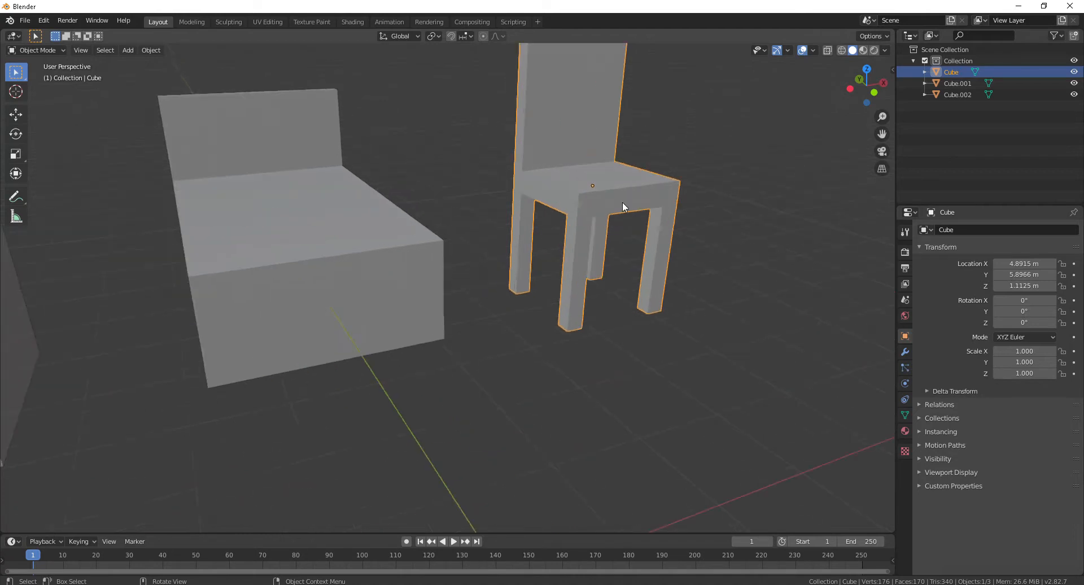
pyautogui.scroll(-2, 686, 194)
pyautogui.moveTo(692, 201); pyautogui.dragTo(501, 314, button='middle')
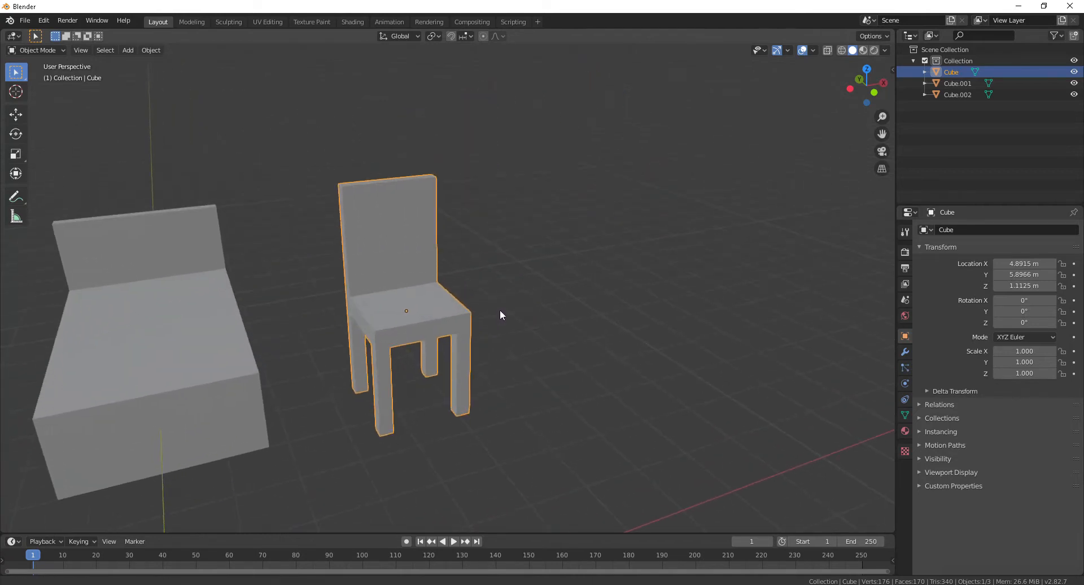
pyautogui.scroll(4, 465, 282)
pyautogui.keyDown('shift'); pyautogui.moveTo(465, 277); pyautogui.dragTo(611, 234, button='middle'); pyautogui.keyUp('shift')
pyautogui.scroll(-2, 609, 234)
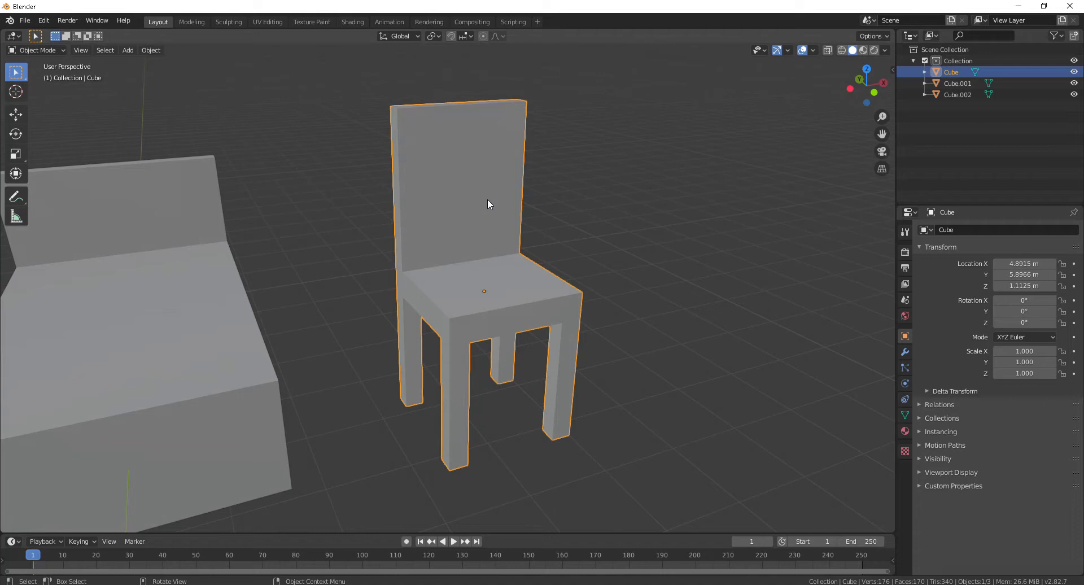
pyautogui.press('Tab')
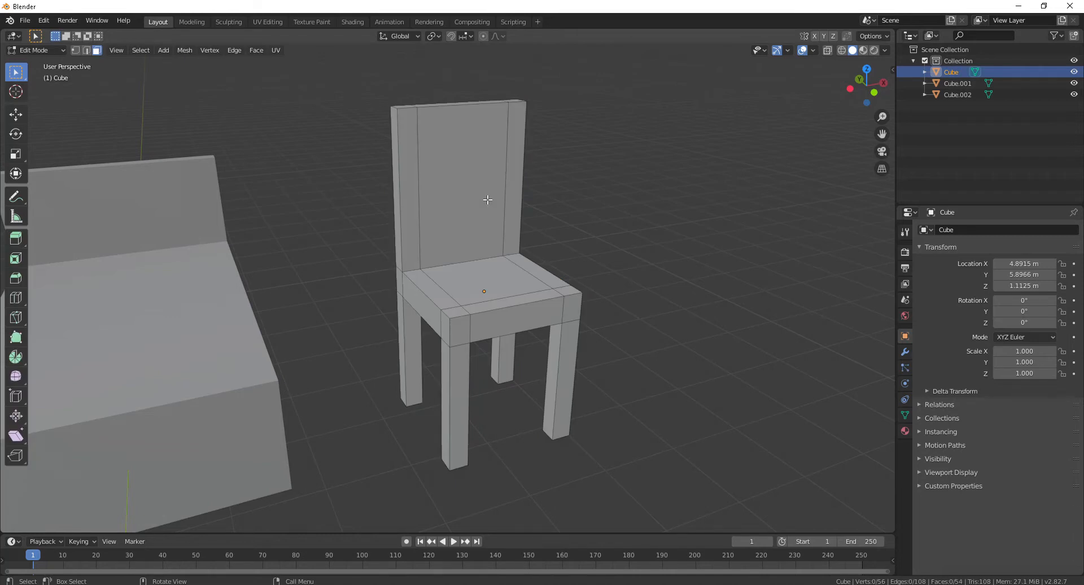
# Add a horizontal loop cut around the chair's backrest and slide it up to about a third of the backrest height below its upper edge.
pyautogui.moveTo(694, 261); pyautogui.dragTo(624, 262, button='middle')
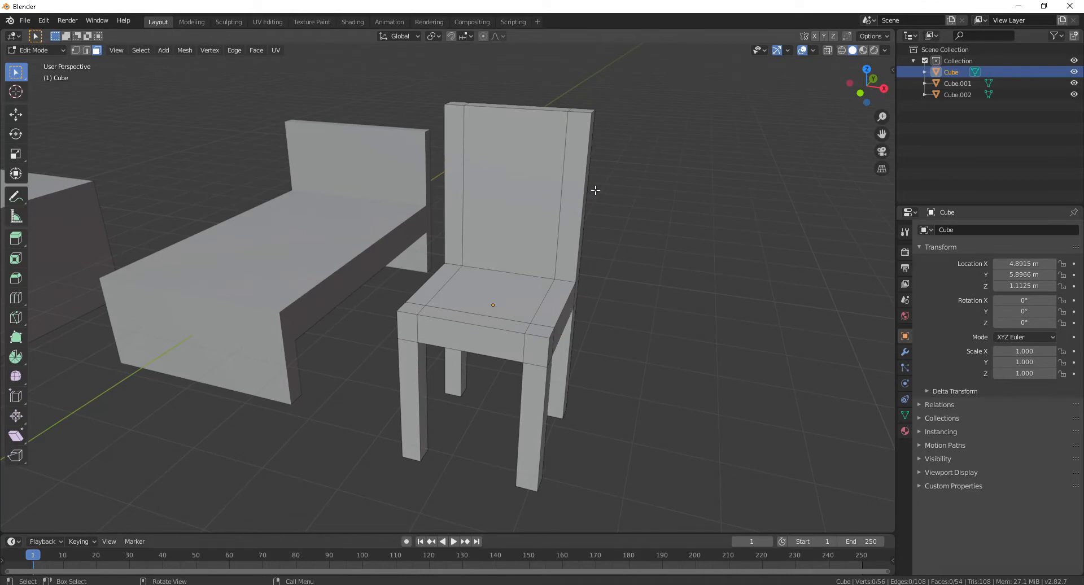
pyautogui.hotkey('ctrl', 'r')
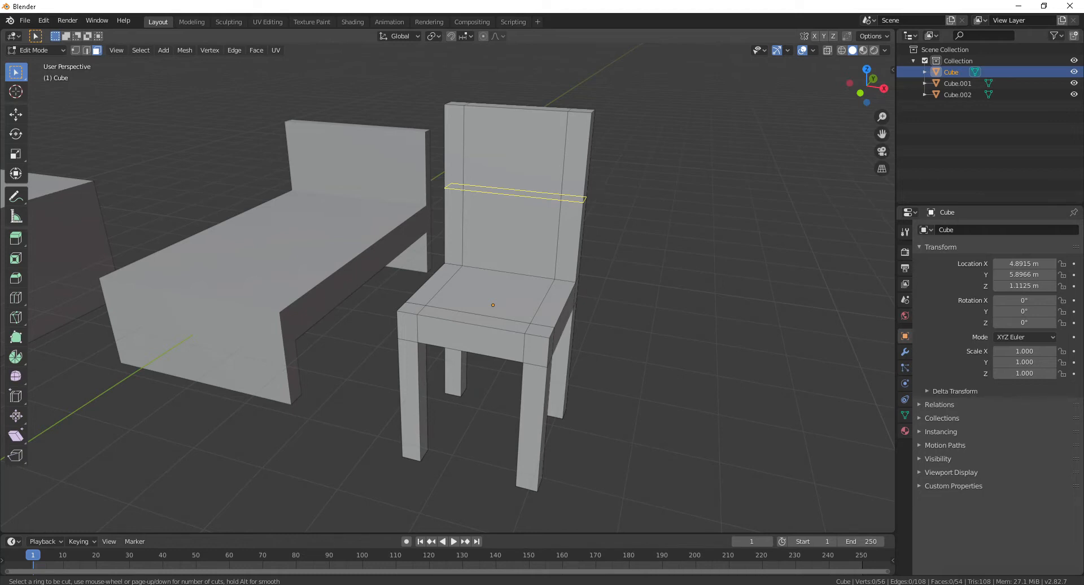
pyautogui.click(596, 190)
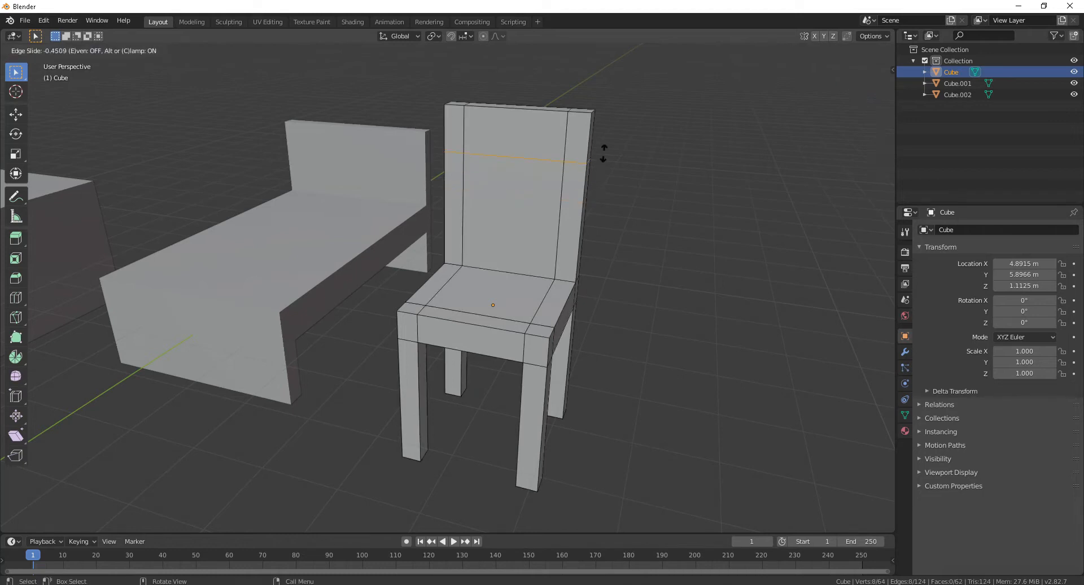
pyautogui.click(603, 159)
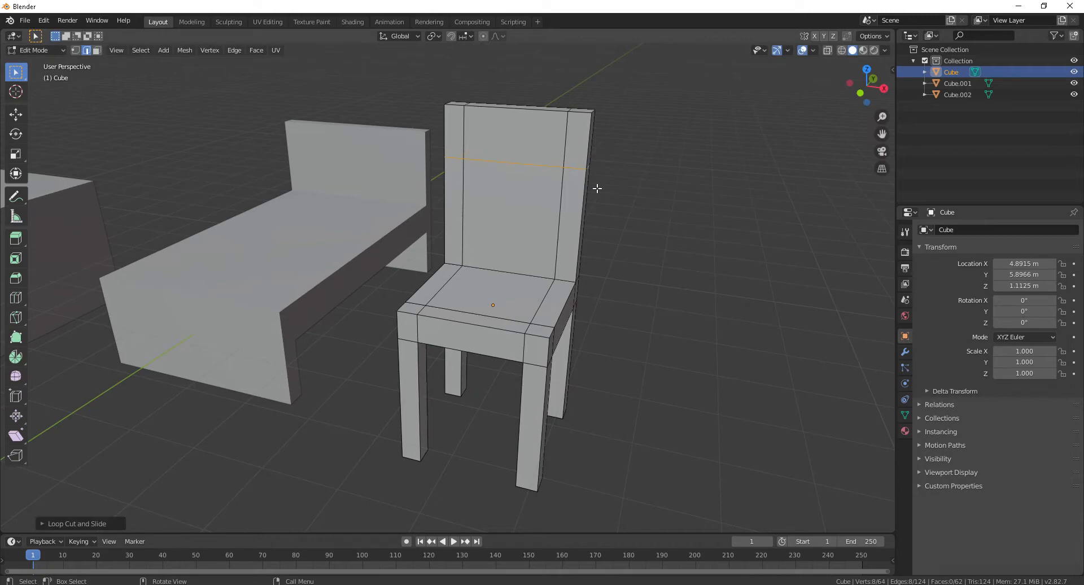
# Delete the backrest's large front face between the side posts, below the new loop cut.
pyautogui.scroll(-2, 587, 209)
pyautogui.moveTo(556, 265); pyautogui.dragTo(634, 276, button='middle')
pyautogui.scroll(3, 443, 202)
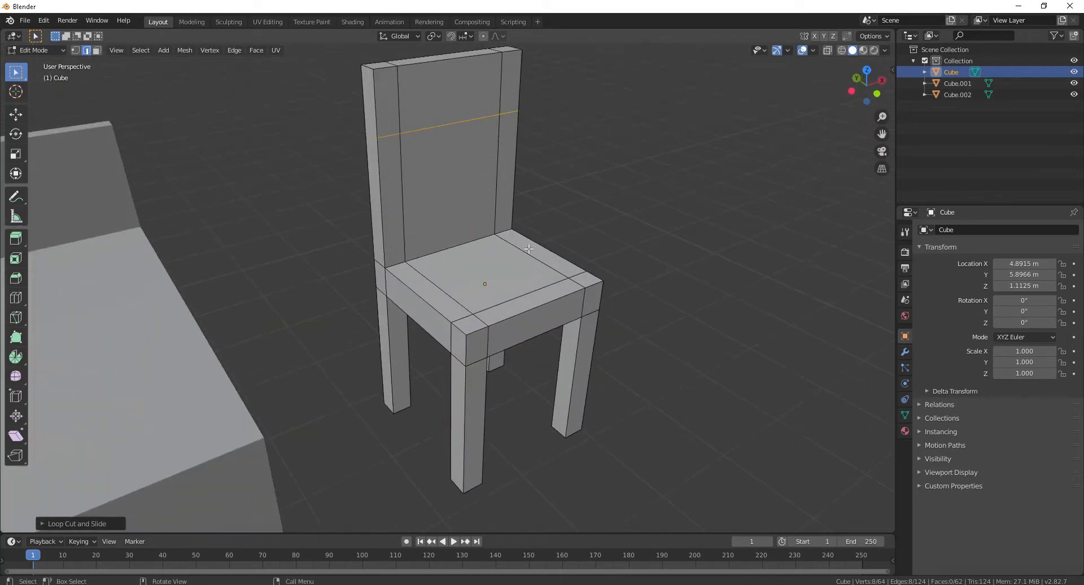
pyautogui.moveTo(529, 248); pyautogui.dragTo(476, 200, button='middle')
pyautogui.click(475, 200)
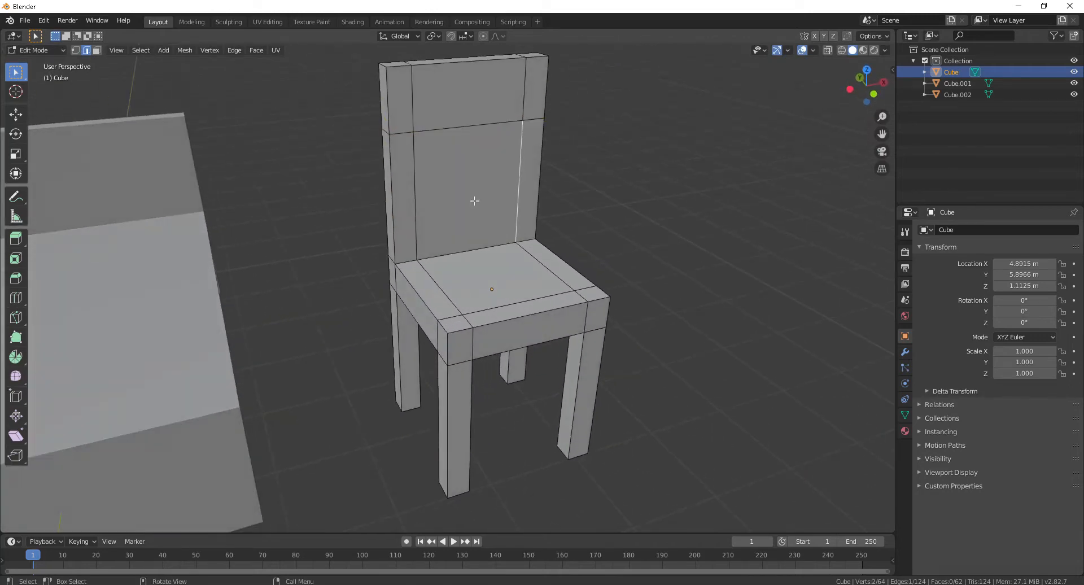
pyautogui.press('3')
pyautogui.click(474, 200)
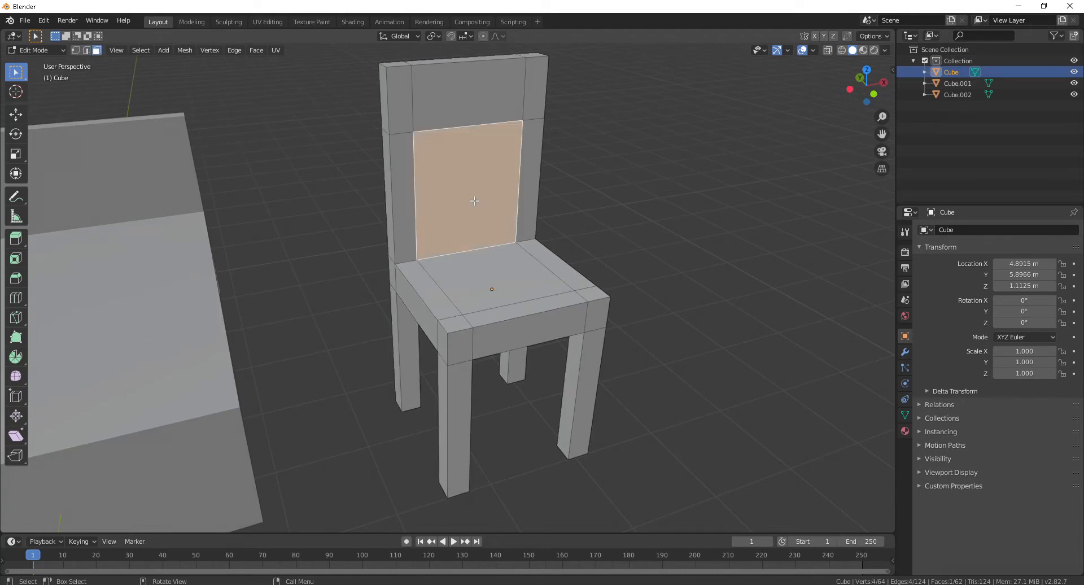
pyautogui.scroll(1, 520, 199)
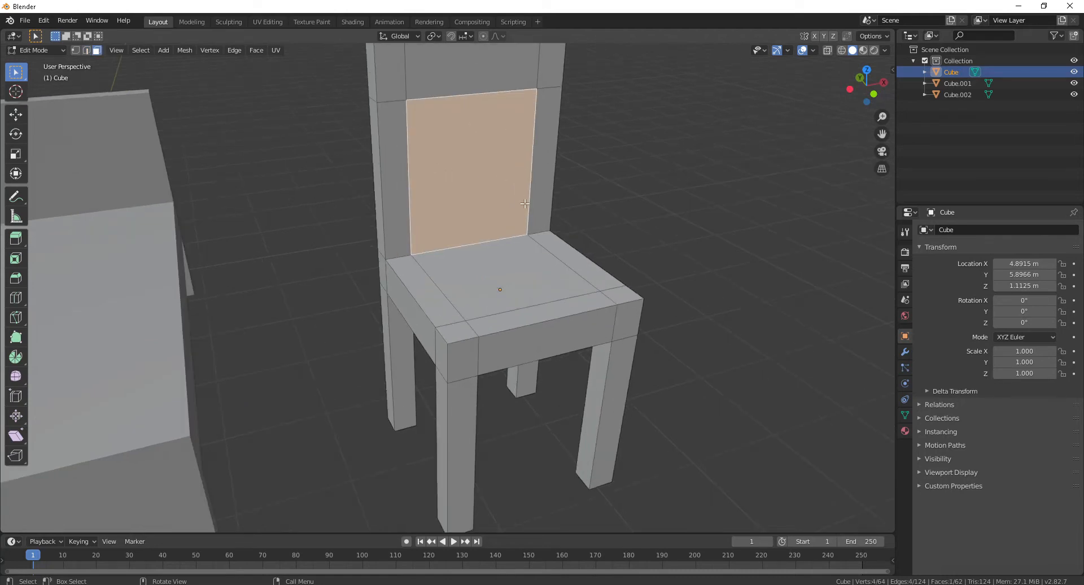
pyautogui.scroll(-3, 520, 200)
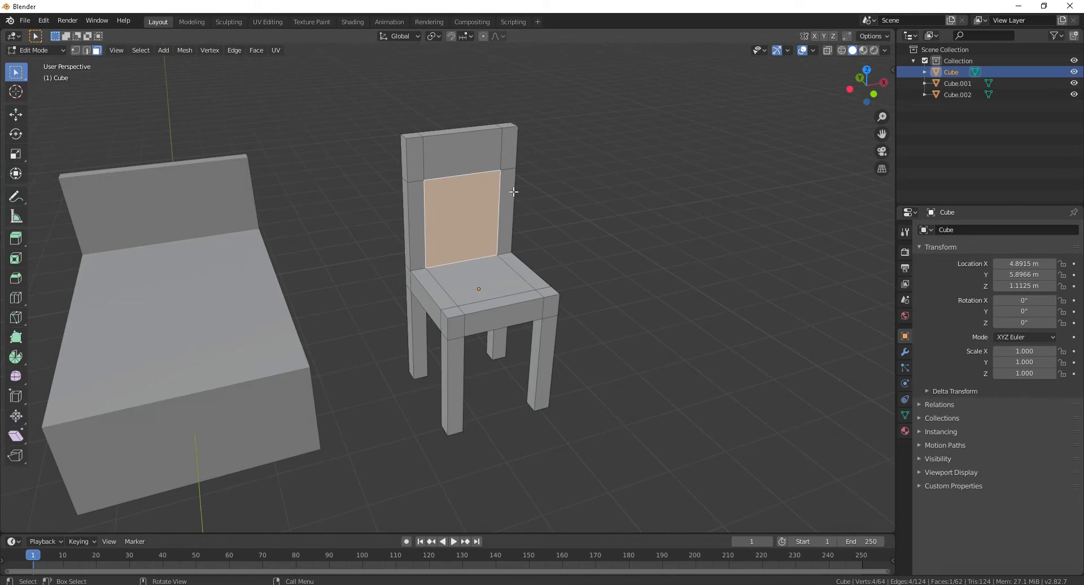
pyautogui.scroll(3, 513, 191)
pyautogui.scroll(-1, 496, 177)
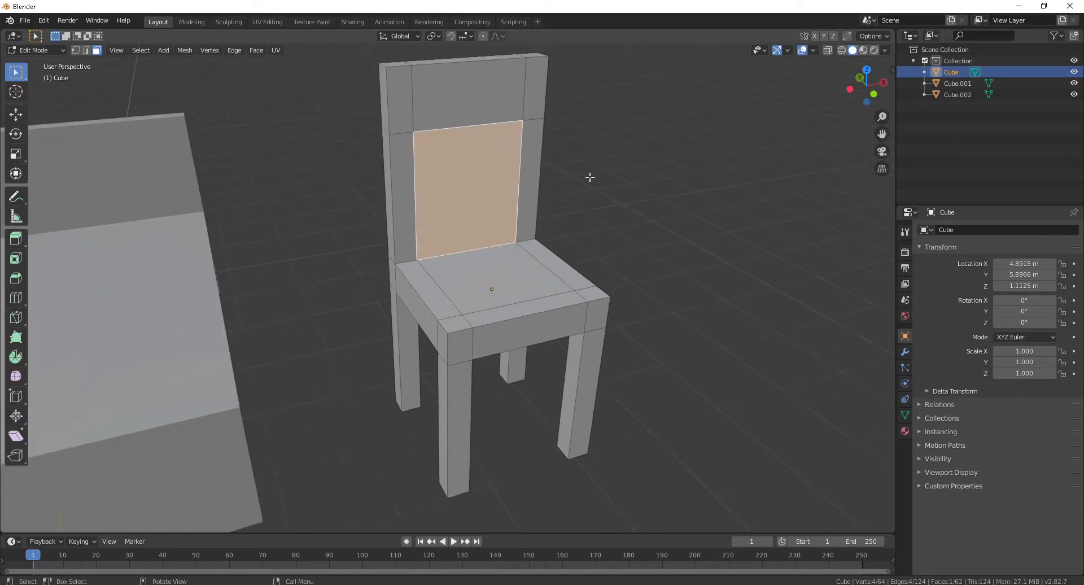
pyautogui.click(641, 166)
pyautogui.click(496, 184)
pyautogui.press('x')
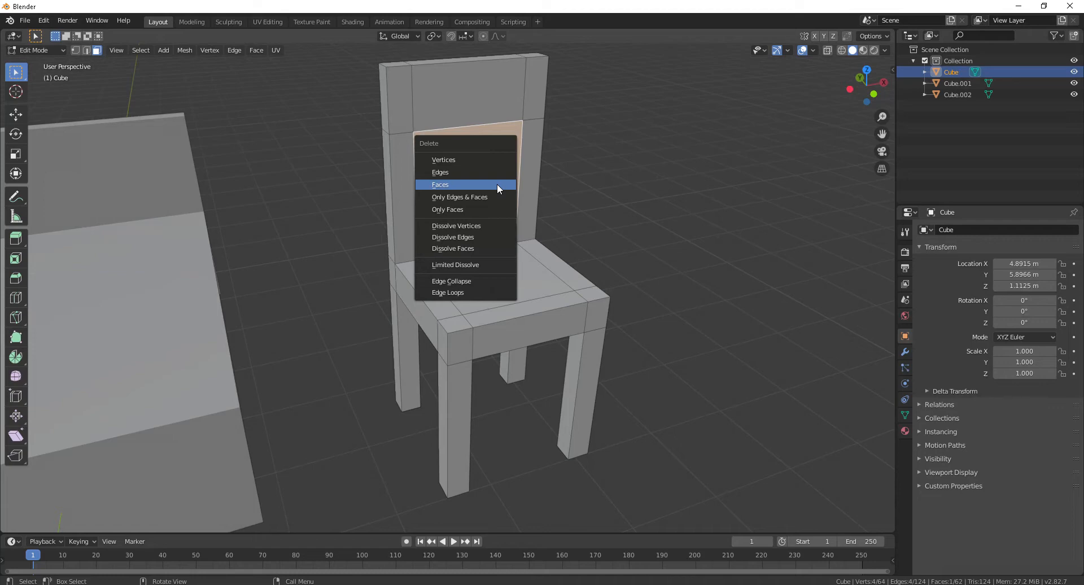
pyautogui.click(497, 184)
# Delete the matching rear face of the backrest so that the opening passes through it.
pyautogui.scroll(3, 559, 105)
pyautogui.scroll(-2, 581, 155)
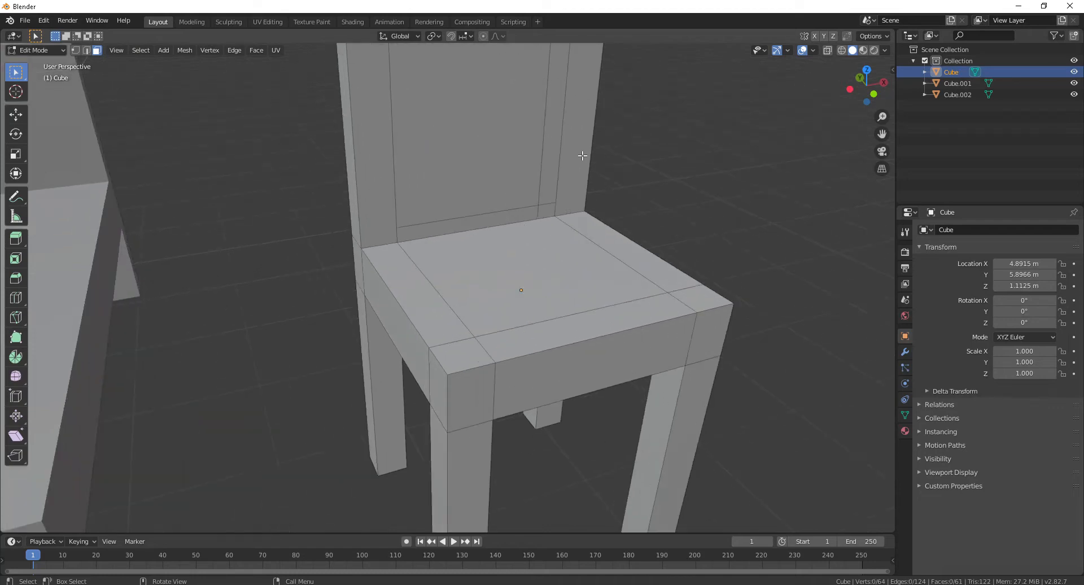
pyautogui.moveTo(586, 165); pyautogui.dragTo(683, 282, button='middle')
pyautogui.click(571, 145)
pyautogui.moveTo(537, 225); pyautogui.dragTo(558, 236, button='middle')
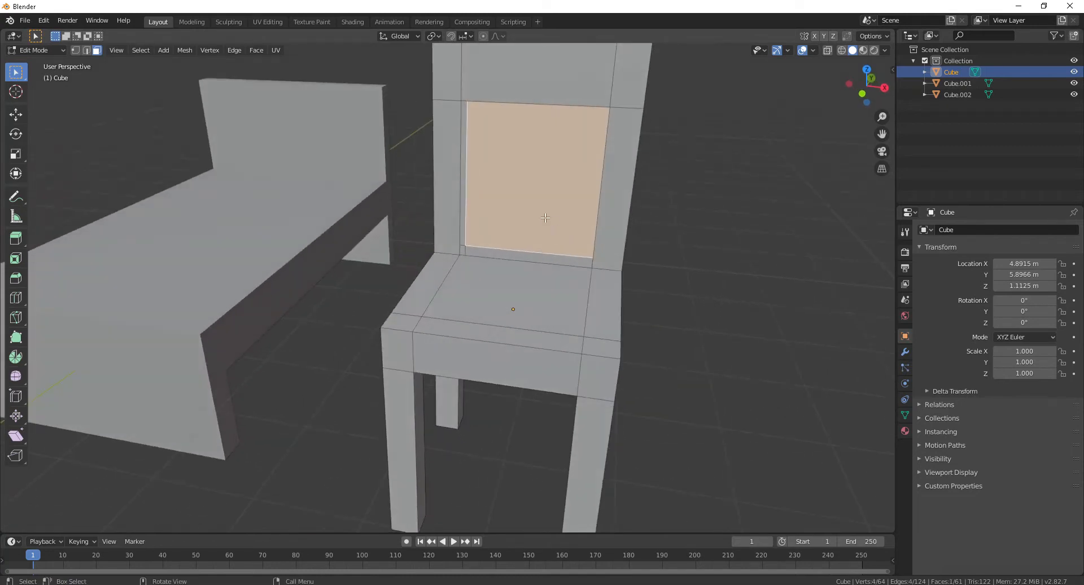
pyautogui.press('x')
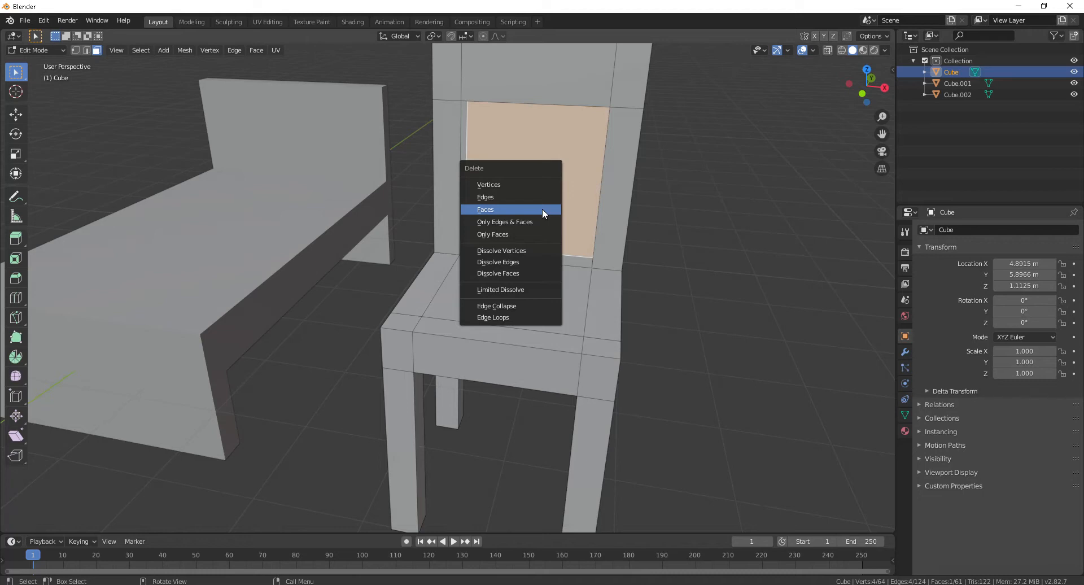
pyautogui.click(542, 210)
# Examine the backrest opening from several angles for missing inner faces along its posts, upper rail and seat.
pyautogui.scroll(-3, 542, 208)
pyautogui.moveTo(542, 208); pyautogui.dragTo(601, 265, button='middle')
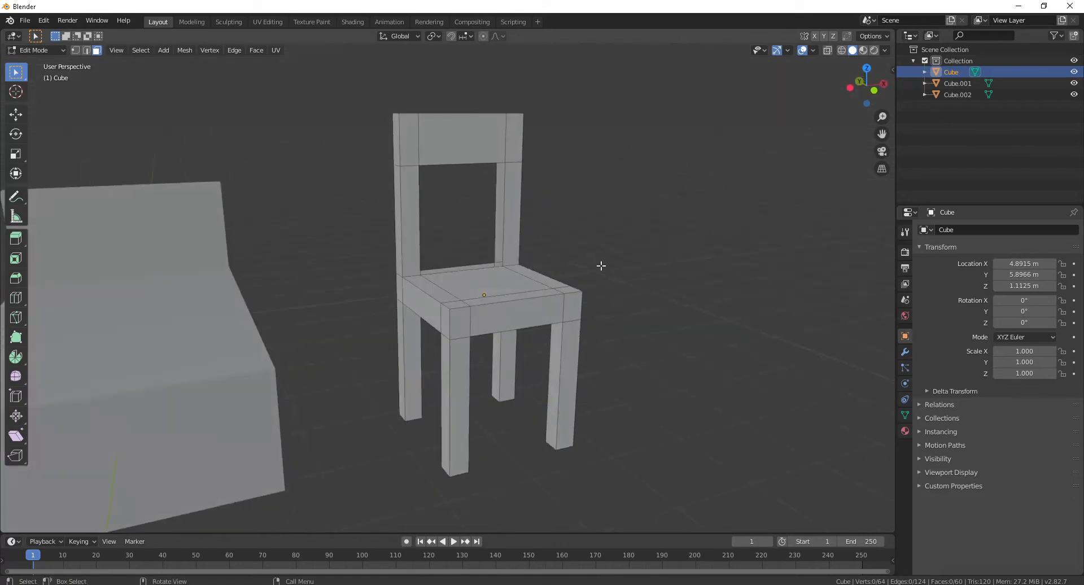
pyautogui.scroll(2, 650, 219)
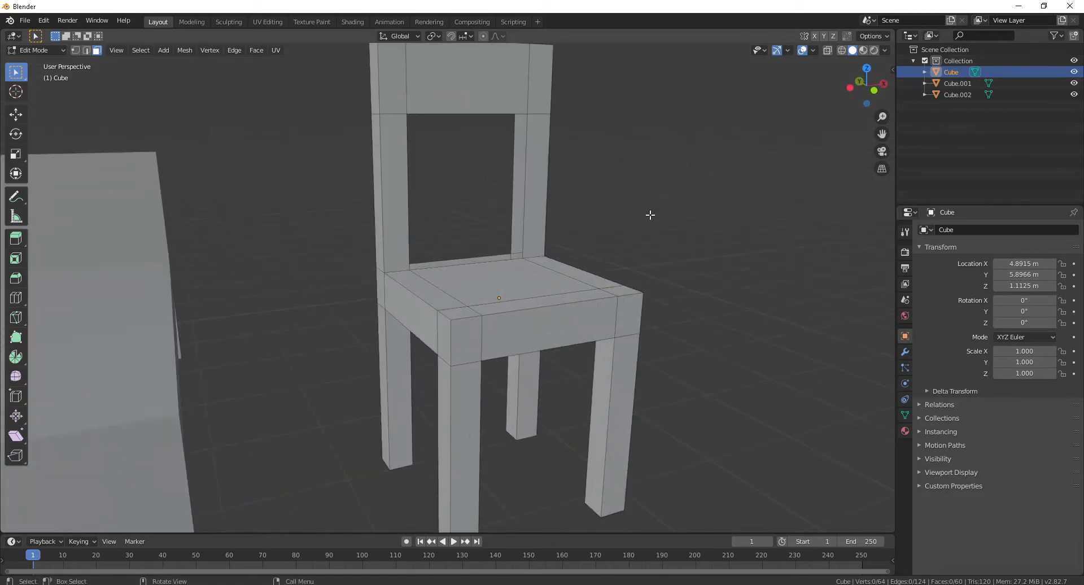
pyautogui.scroll(-1, 604, 171)
pyautogui.scroll(2, 612, 169)
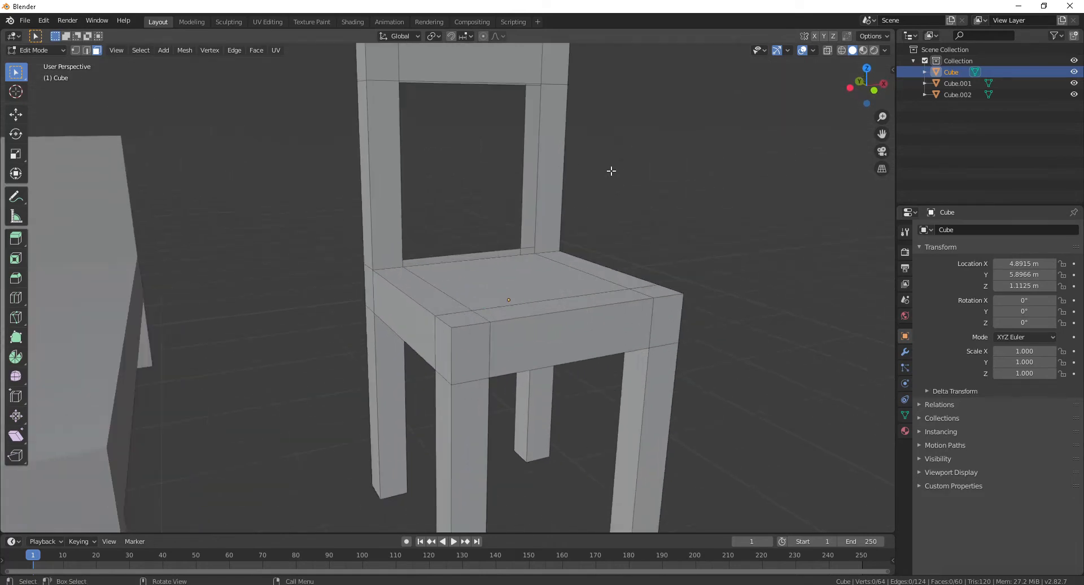
pyautogui.press('a')
pyautogui.scroll(1, 623, 191)
pyautogui.hotkey('alt', 'a')
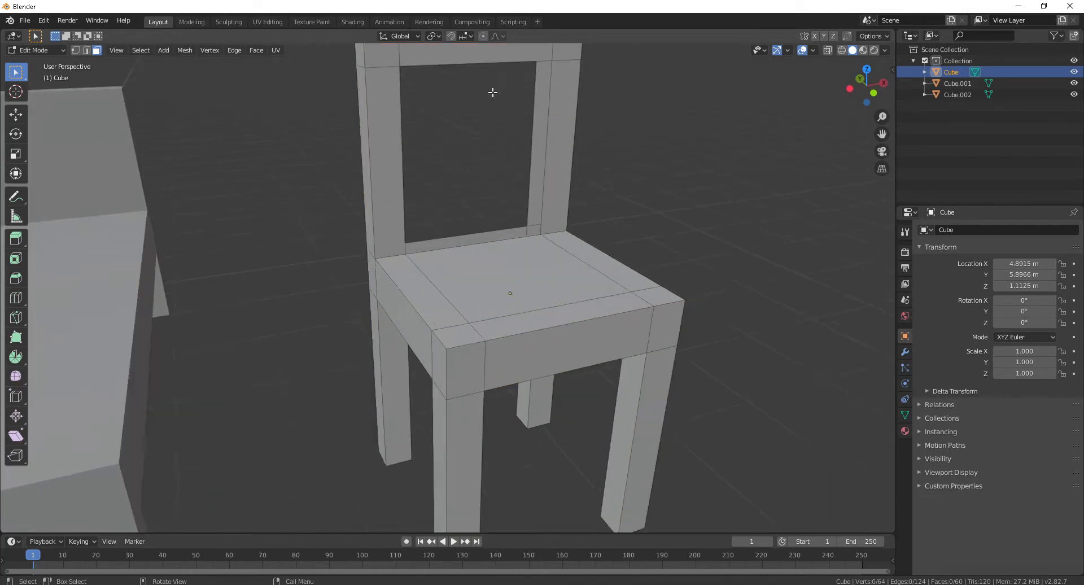
pyautogui.scroll(1, 500, 111)
pyautogui.scroll(1, 497, 191)
pyautogui.scroll(4, 547, 242)
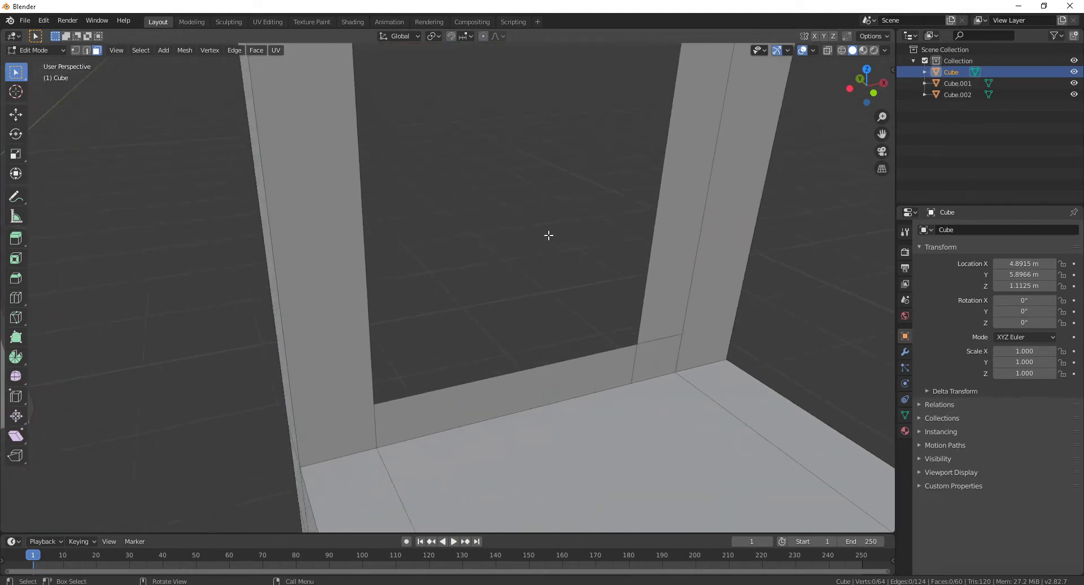
pyautogui.moveTo(549, 235); pyautogui.dragTo(511, 214, button='middle')
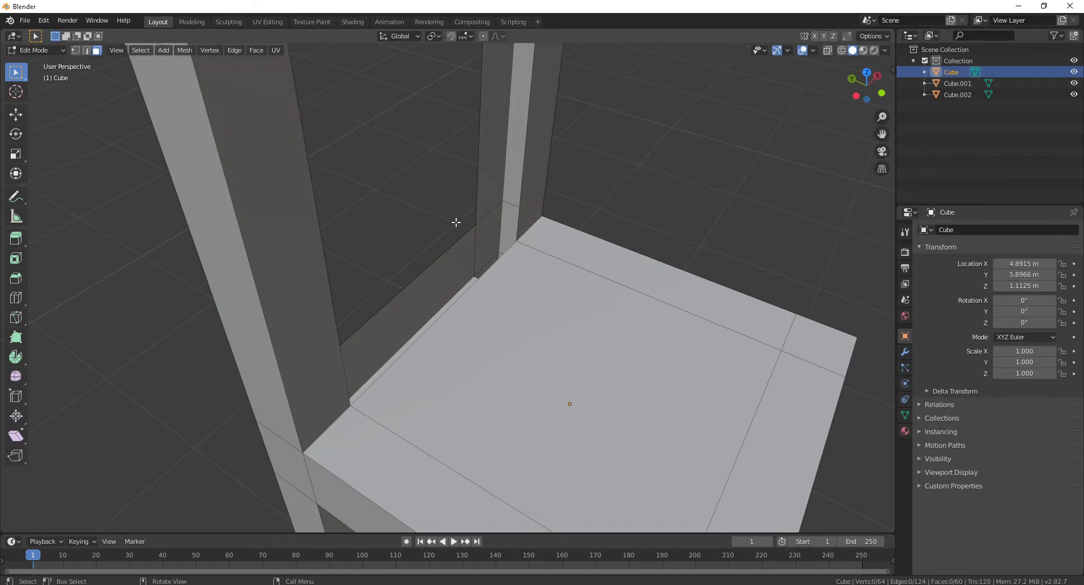
pyautogui.scroll(-2, 433, 175)
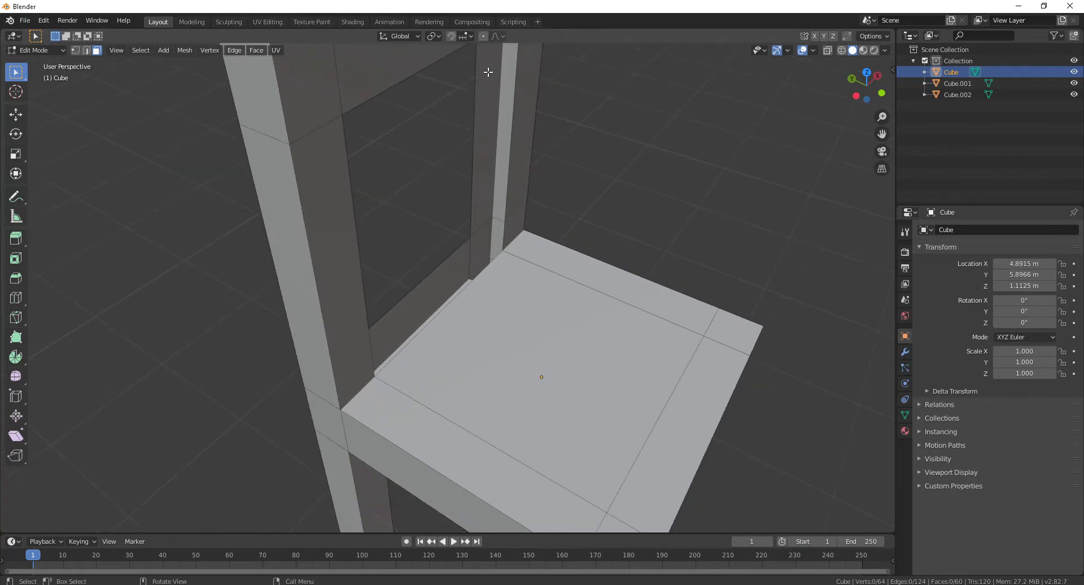
pyautogui.moveTo(579, 263); pyautogui.dragTo(543, 293, button='middle')
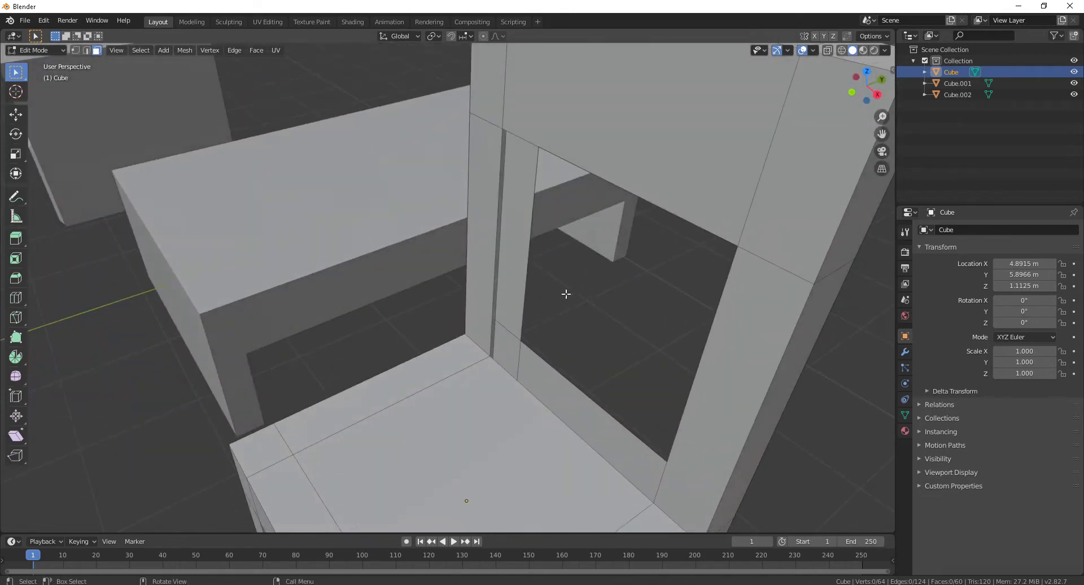
pyautogui.scroll(-1, 566, 293)
pyautogui.moveTo(390, 91); pyautogui.dragTo(520, 103, button='middle')
pyautogui.scroll(2, 518, 73)
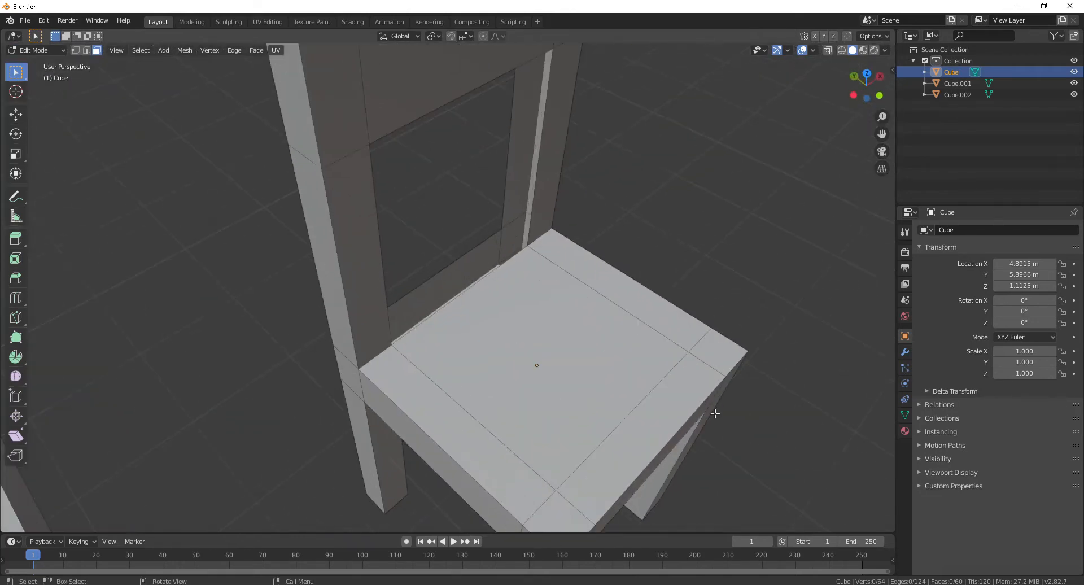
pyautogui.moveTo(714, 413); pyautogui.dragTo(704, 377, button='middle')
pyautogui.scroll(2, 566, 232)
pyautogui.keyDown('shift'); pyautogui.moveTo(479, 314); pyautogui.dragTo(456, 393, button='middle'); pyautogui.keyUp('shift')
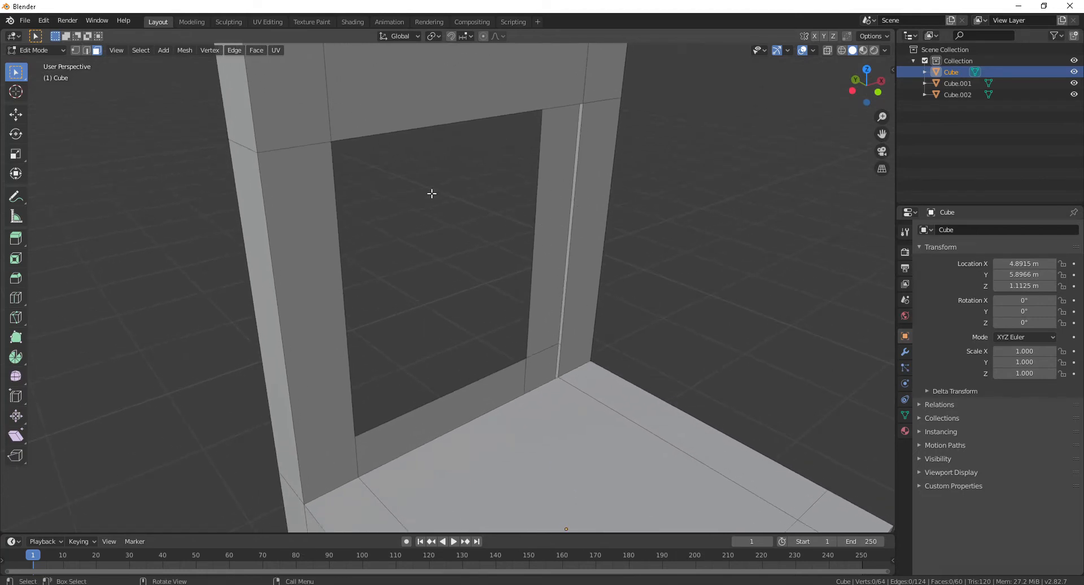
pyautogui.scroll(-1, 571, 270)
pyautogui.moveTo(577, 280); pyautogui.dragTo(572, 252, button='middle')
pyautogui.scroll(2, 573, 251)
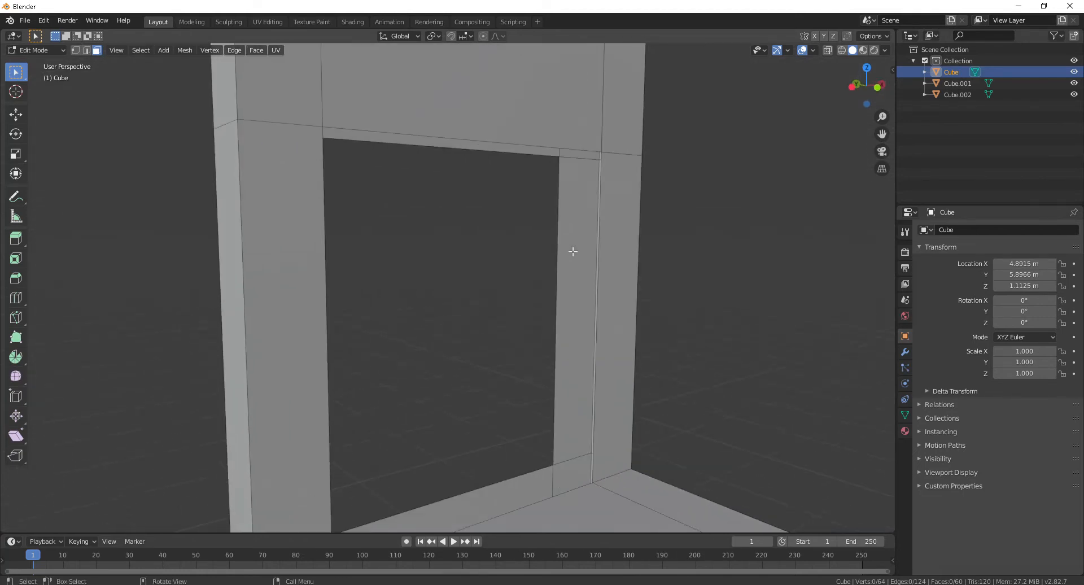
pyautogui.scroll(-1, 572, 251)
# Fill a face between the front and rear vertical edges of the opening on the post farther from the bed.
pyautogui.press('2')
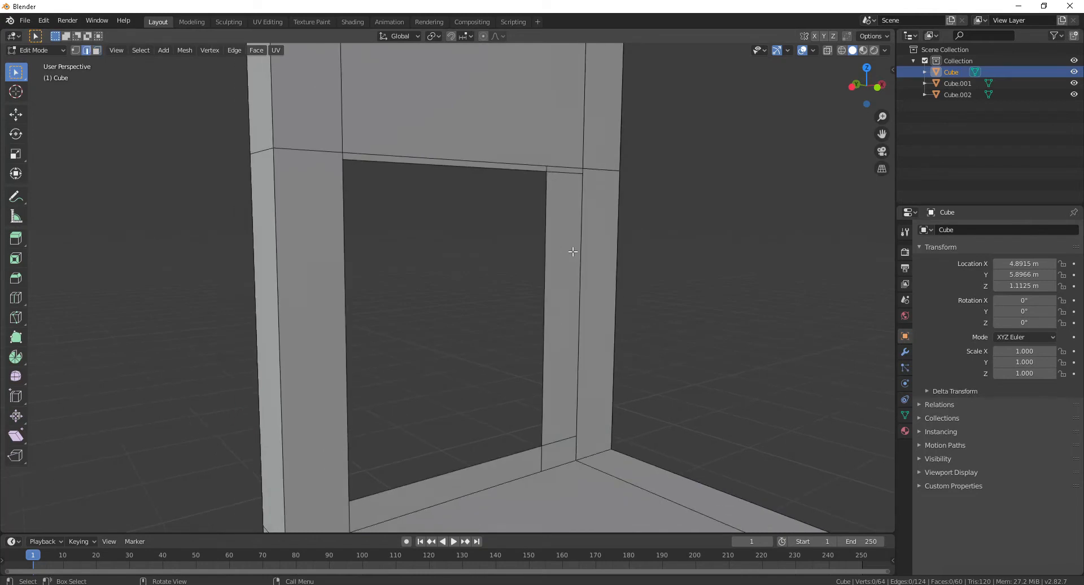
pyautogui.click(579, 260)
pyautogui.click(512, 246)
pyautogui.keyDown('shift'); pyautogui.click(579, 285); pyautogui.keyUp('shift')
pyautogui.moveTo(586, 286); pyautogui.dragTo(595, 249, button='middle')
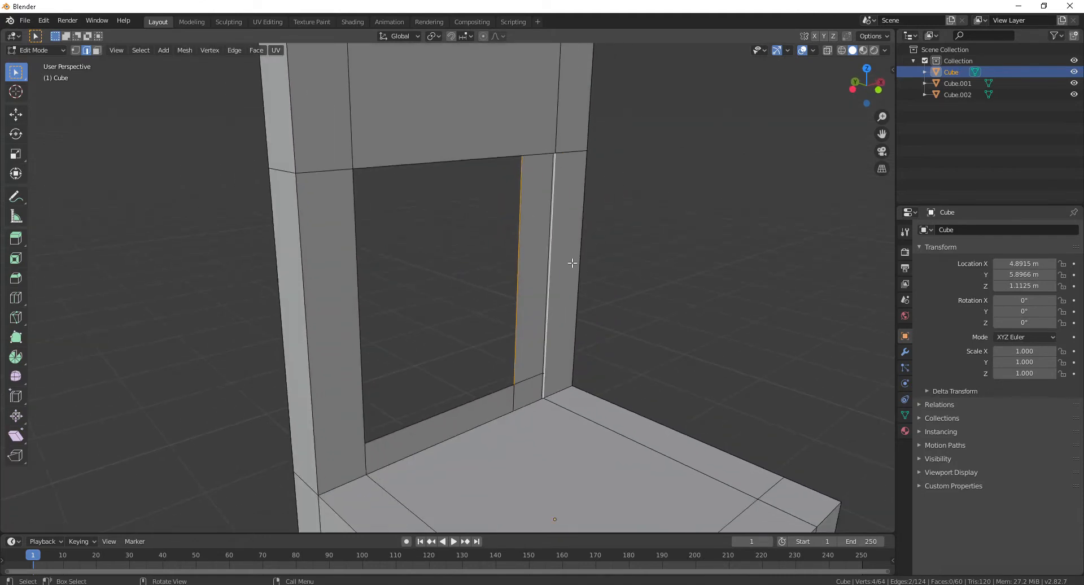
pyautogui.press('f')
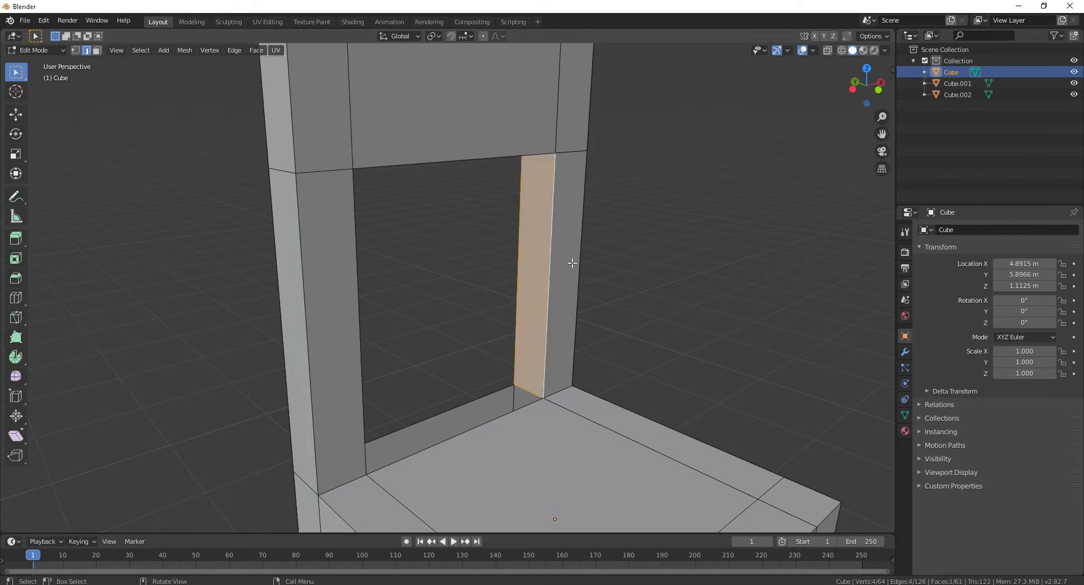
# Fill the underside of the backrest's upper rail with a face between its front and rear lower edges.
pyautogui.moveTo(508, 310); pyautogui.dragTo(497, 242, button='middle')
pyautogui.click(466, 233)
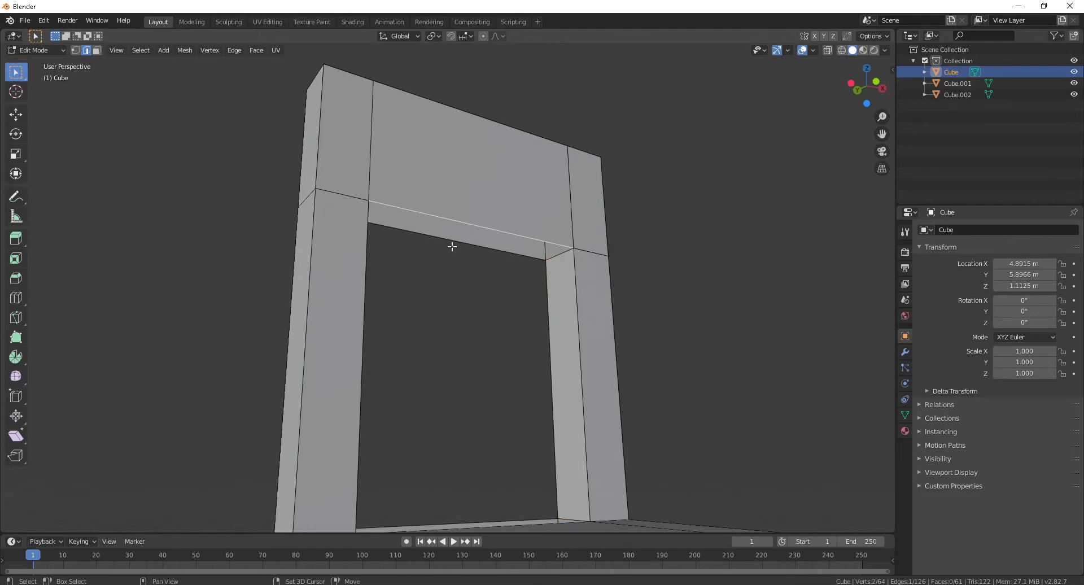
pyautogui.keyDown('shift'); pyautogui.click(451, 245); pyautogui.keyUp('shift')
pyautogui.press('f')
# Fill a face between the front and rear vertical edges of the backrest opening on the post nearer the bed.
pyautogui.moveTo(530, 202); pyautogui.dragTo(492, 337, button='middle')
pyautogui.click(492, 337)
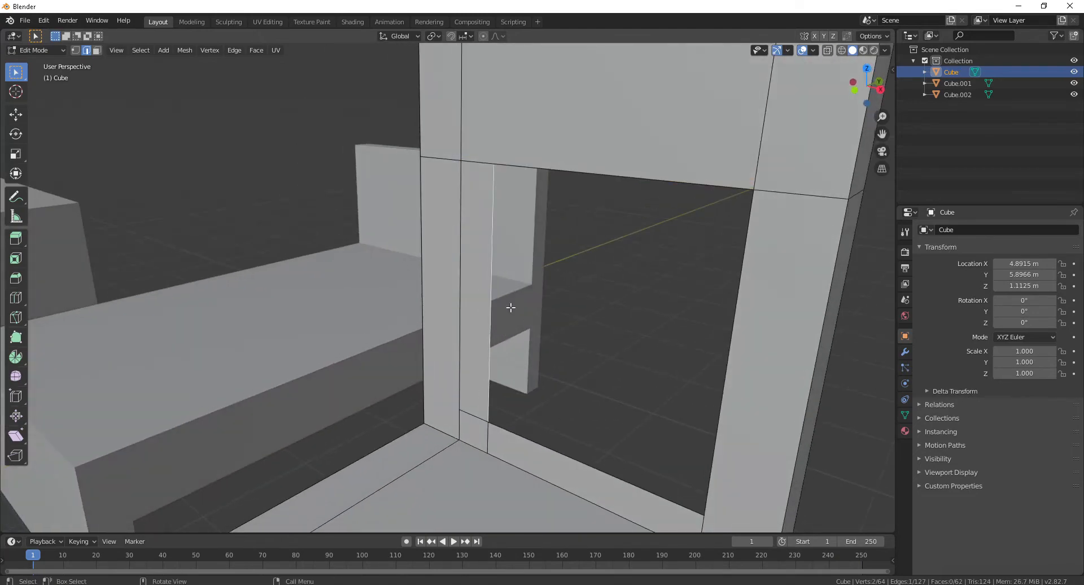
pyautogui.click(460, 287)
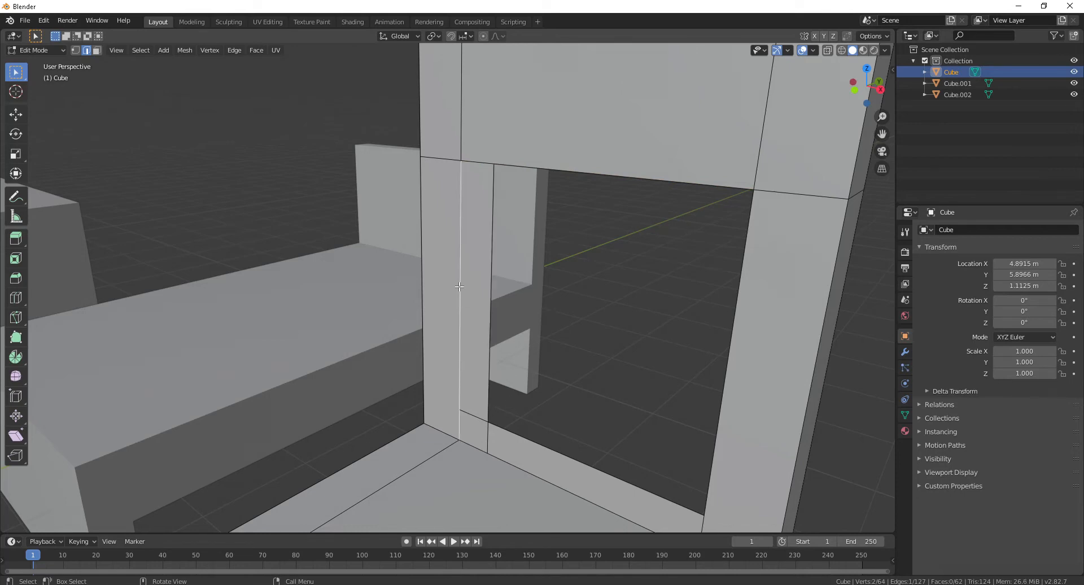
pyautogui.keyDown('shift'); pyautogui.click(492, 278); pyautogui.keyUp('shift')
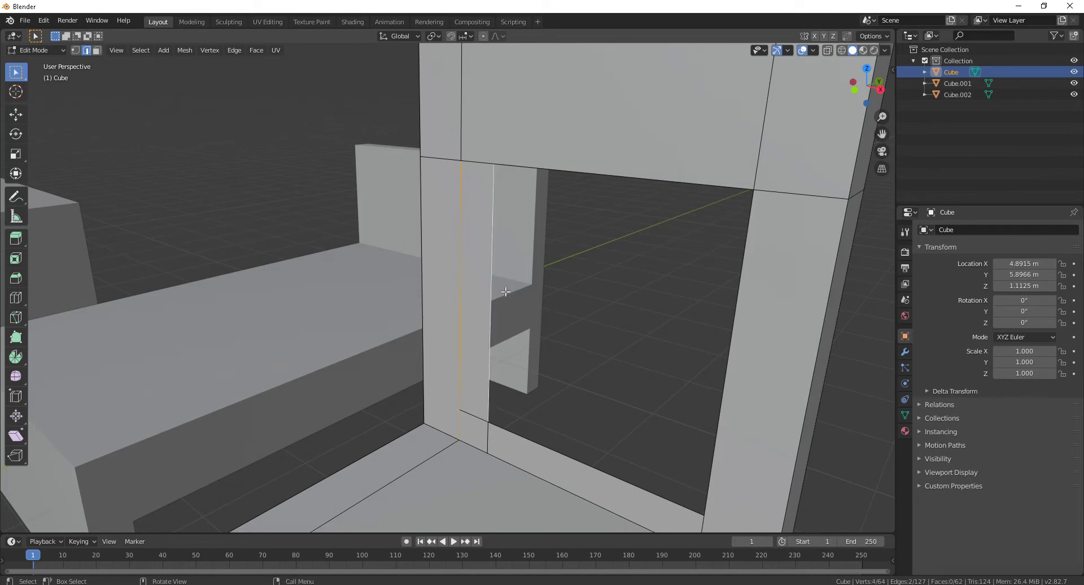
pyautogui.press('f')
# Fill the base of the backrest opening with a face between its front and rear edges at seat level.
pyautogui.moveTo(505, 303); pyautogui.dragTo(565, 398, button='middle')
pyautogui.click(553, 398)
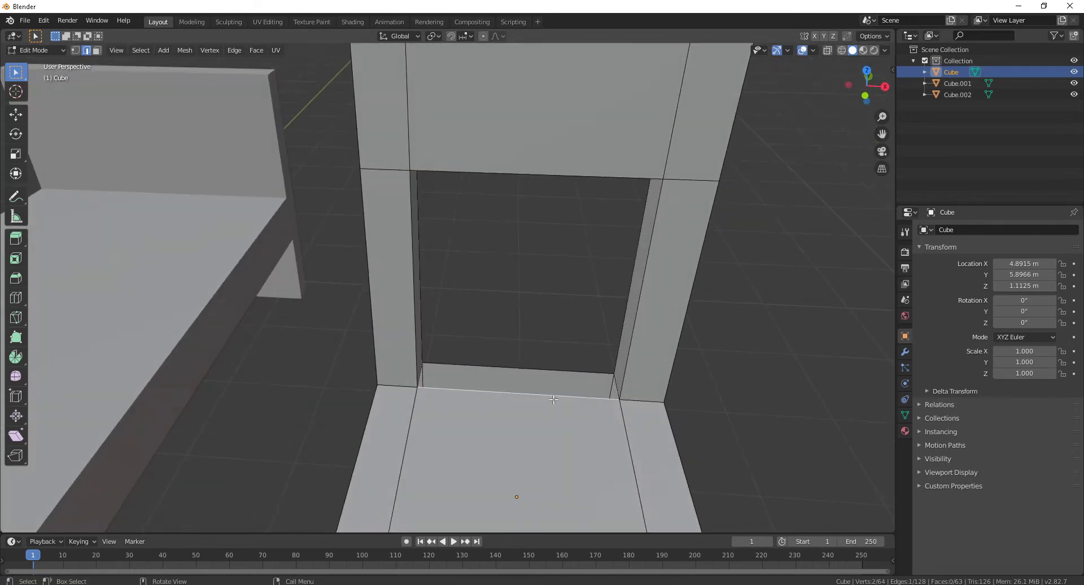
pyautogui.keyDown('shift'); pyautogui.click(545, 374); pyautogui.keyUp('shift')
pyautogui.press('f')
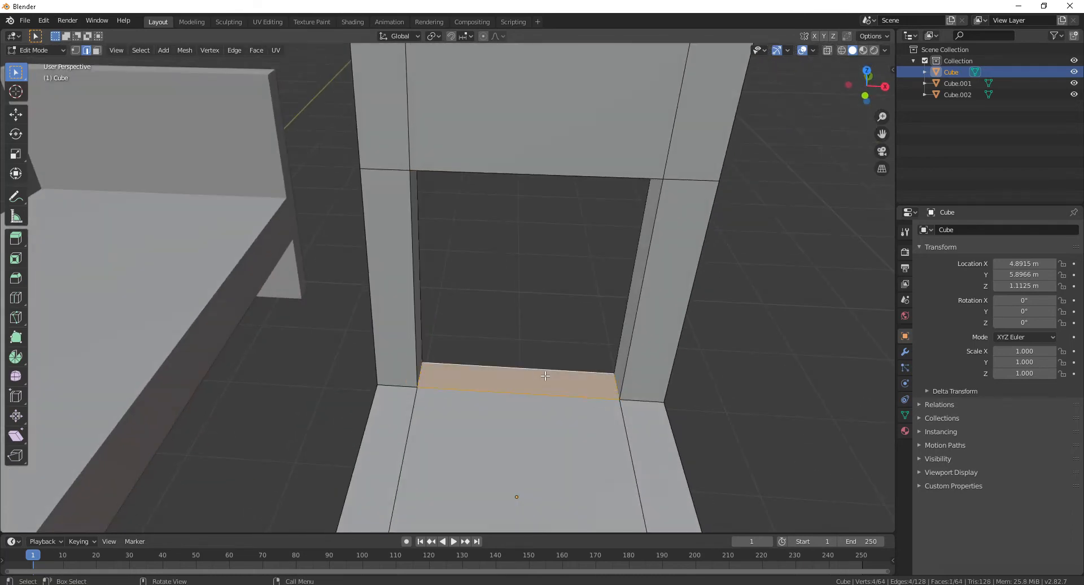
# Inspect the chair from several angles and return to Object Mode with the bed and desk in view.
pyautogui.scroll(-6, 545, 376)
pyautogui.moveTo(544, 375); pyautogui.dragTo(599, 398, button='middle')
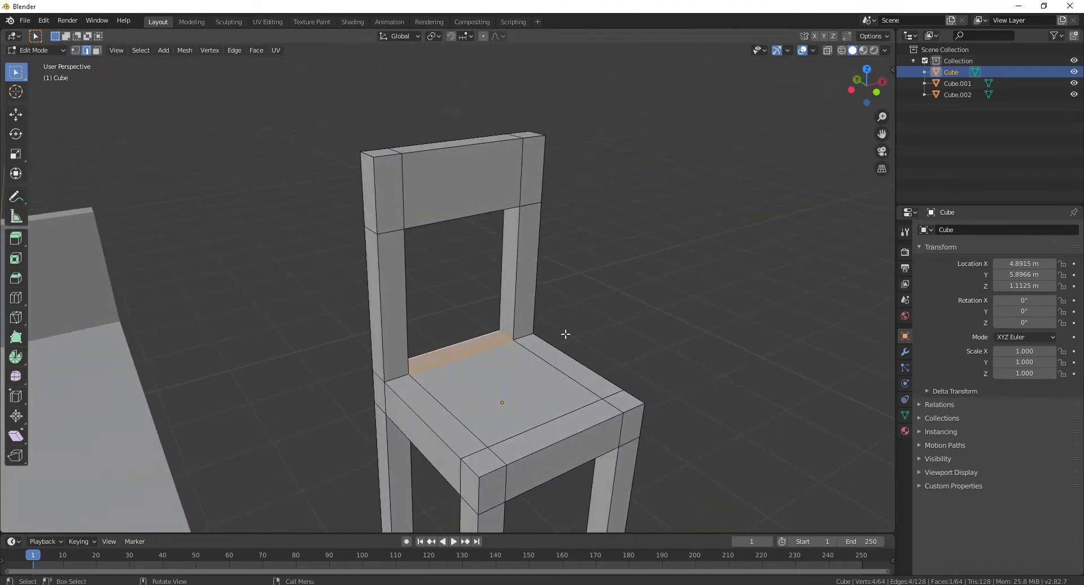
pyautogui.scroll(-2, 571, 324)
pyautogui.moveTo(571, 324); pyautogui.dragTo(496, 369, button='middle')
pyautogui.scroll(-3, 496, 367)
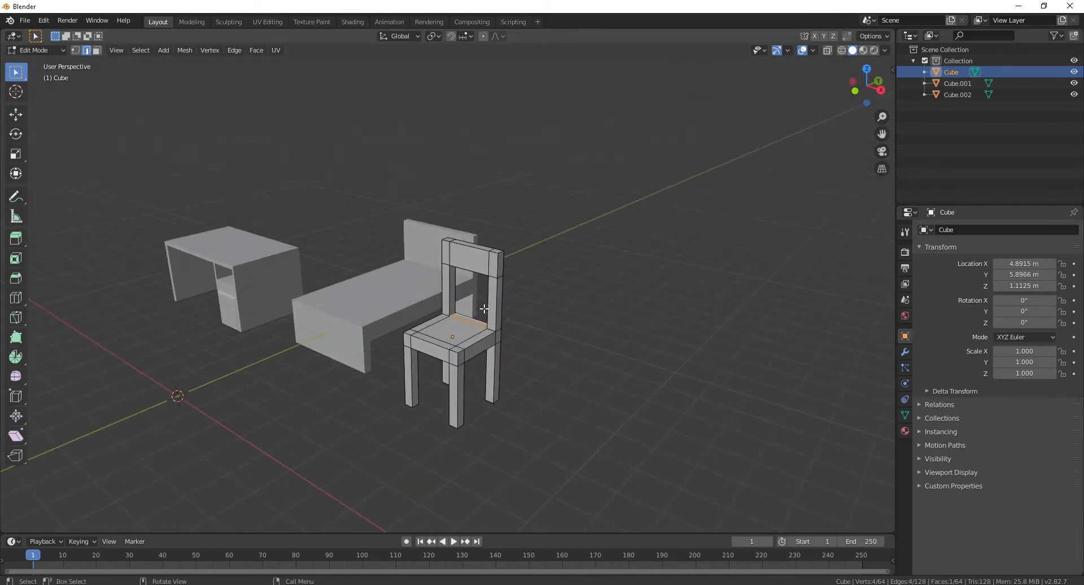
pyautogui.press('Tab')
pyautogui.press('Tab')
pyautogui.moveTo(597, 266); pyautogui.dragTo(469, 311, button='middle')
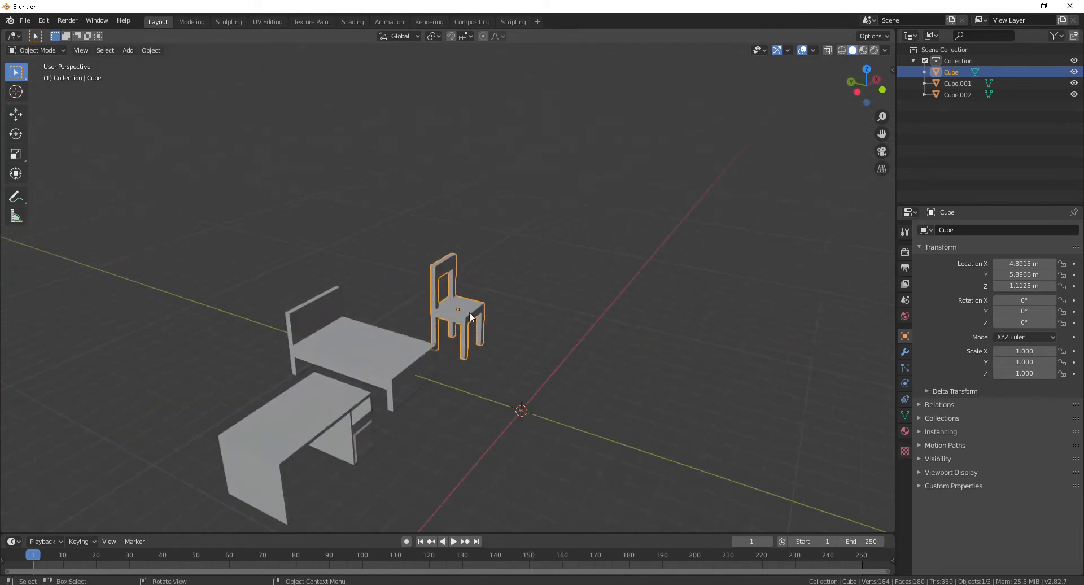
pyautogui.moveTo(567, 279); pyautogui.dragTo(501, 303, button='middle')
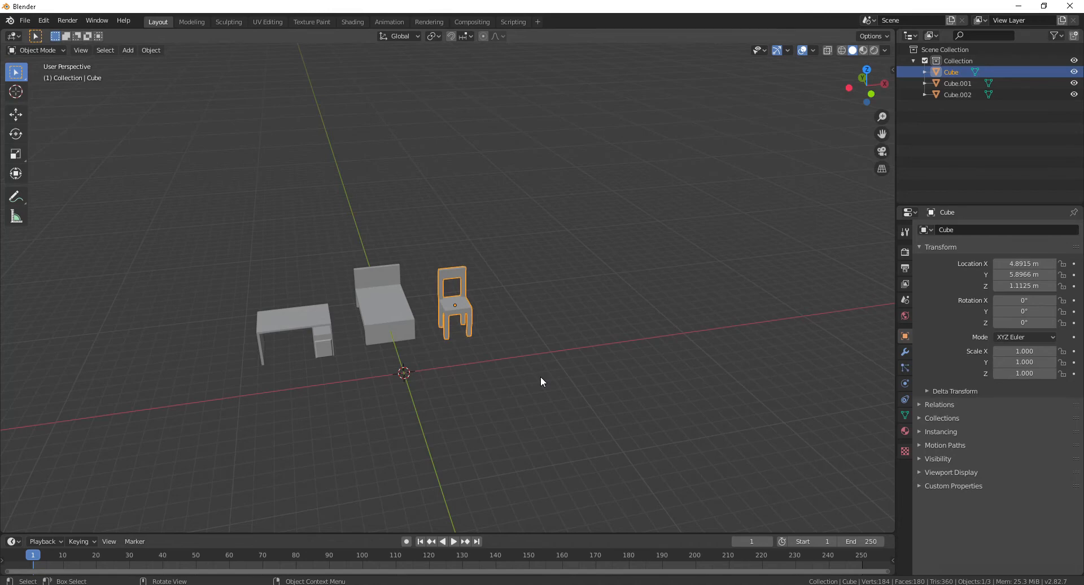
# Add a mesh cube at the origin and scale it up uniformly to about 8.13.
pyautogui.hotkey('shift', 'a')
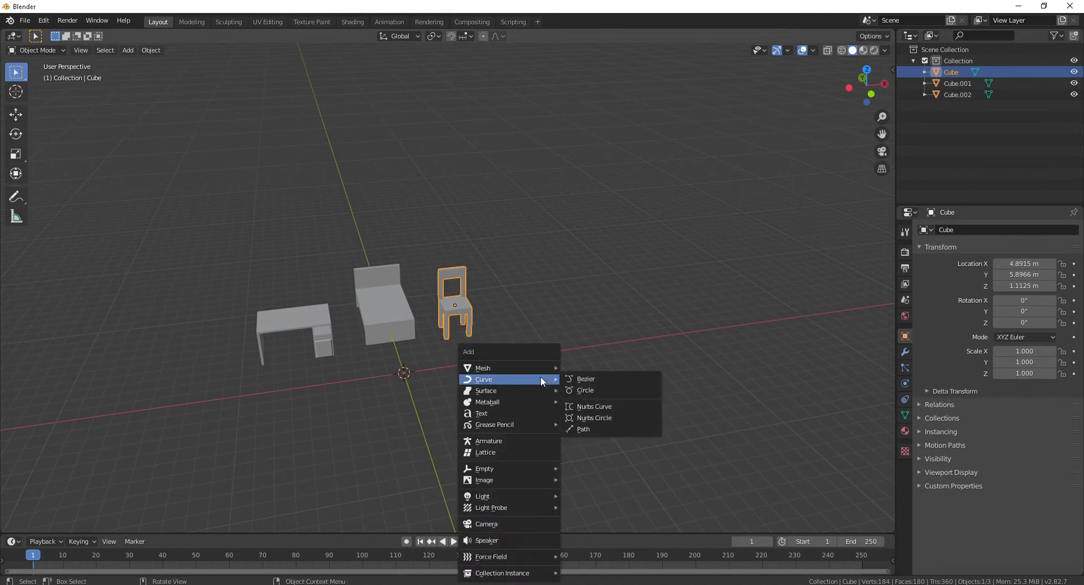
pyautogui.moveTo(528, 369)
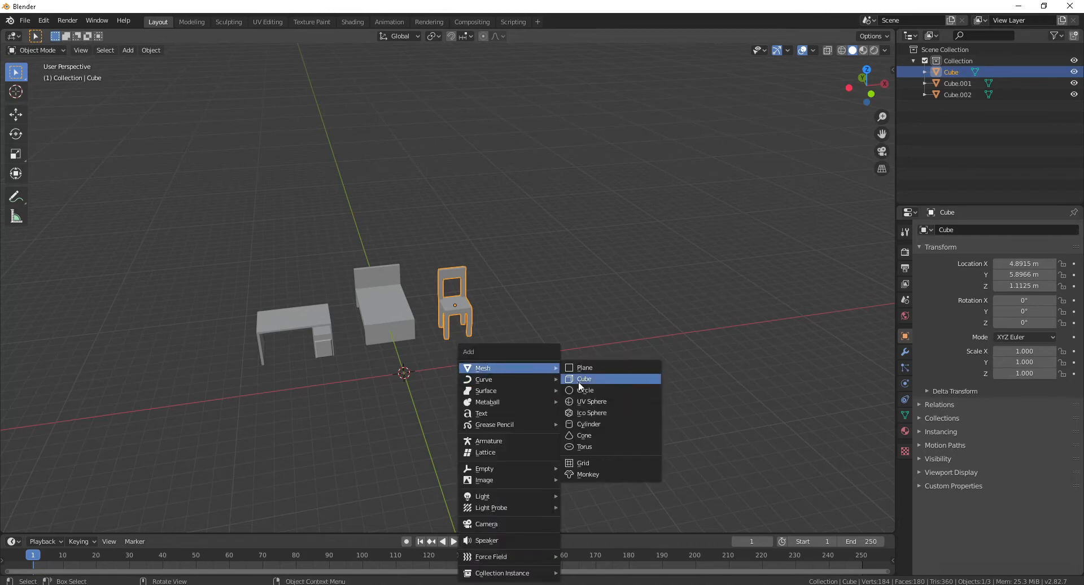
pyautogui.click(631, 386)
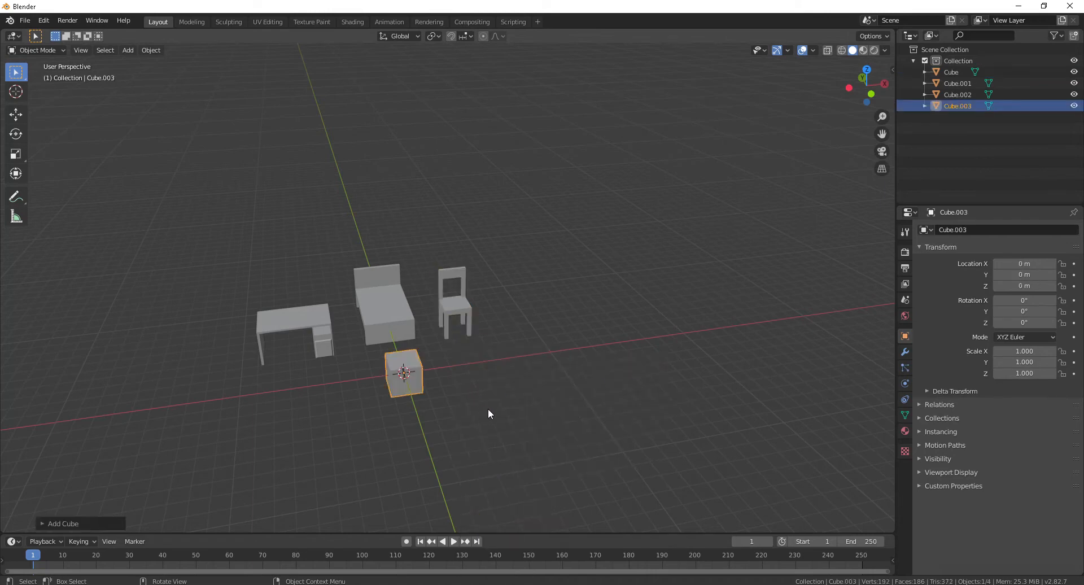
pyautogui.press('s')
pyautogui.click(259, 99)
pyautogui.scroll(-6, 716, 386)
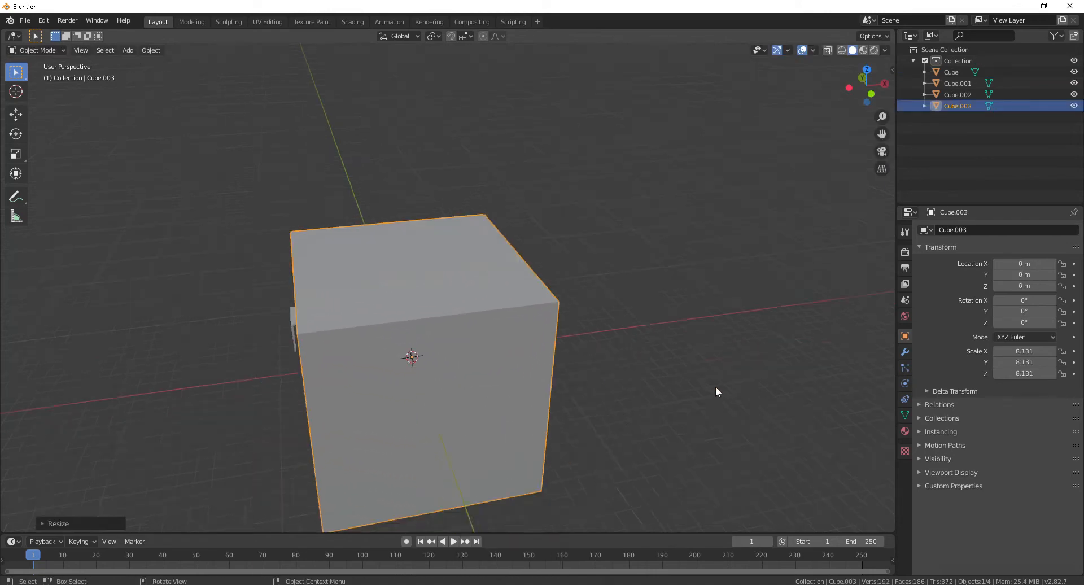
# Flatten the new cube along Z into a thin floor slab with a Z scale of about -0.05.
pyautogui.press('s')
pyautogui.press('z')
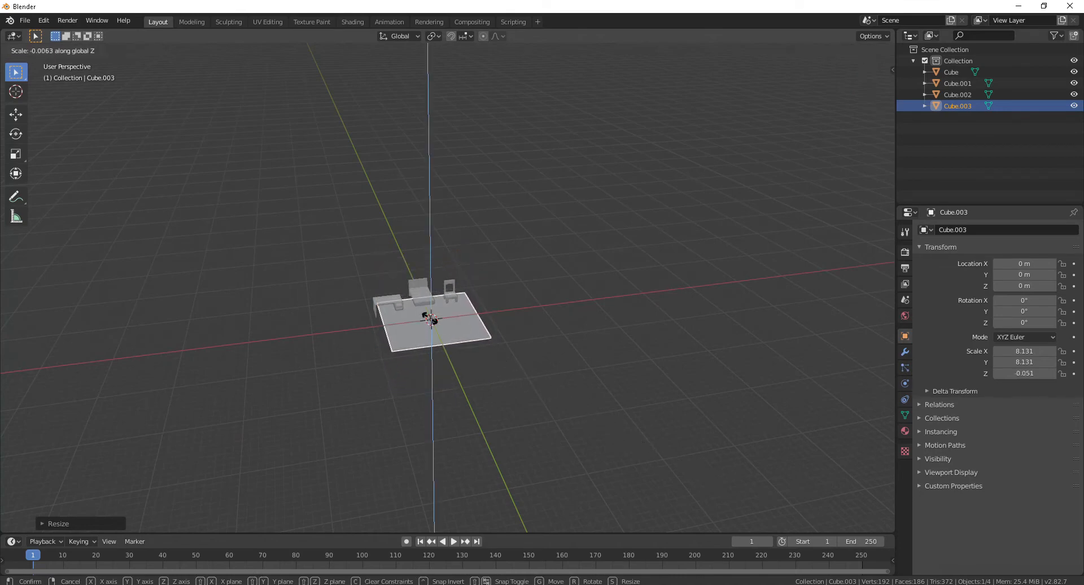
pyautogui.click(429, 325)
pyautogui.scroll(4, 472, 327)
pyautogui.moveTo(500, 340); pyautogui.dragTo(477, 317, button='middle')
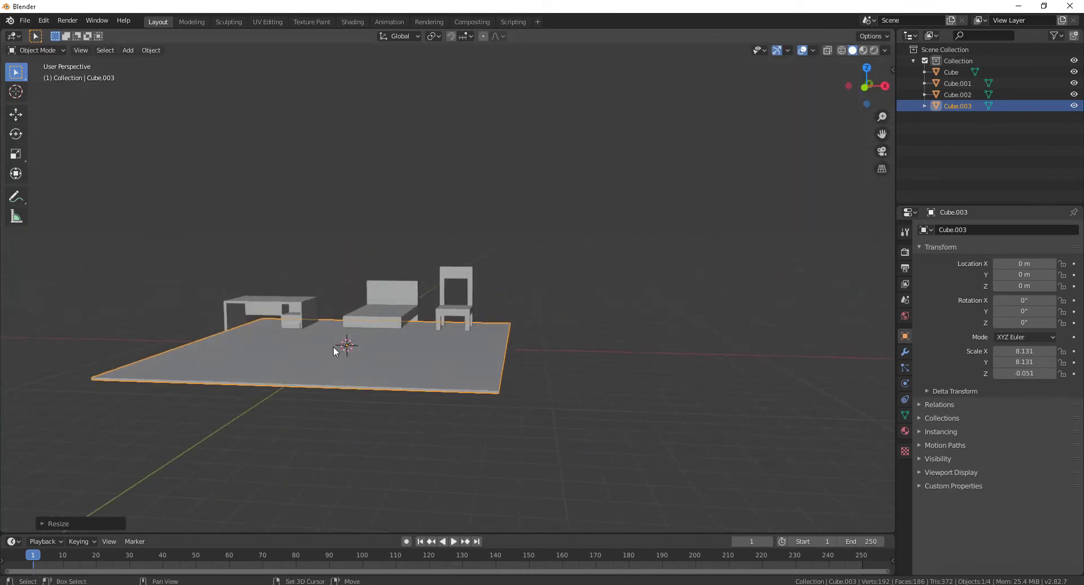
# Lower the floor slab along Z by about 1.07 m so it lies under the furniture legs.
pyautogui.moveTo(333, 347); pyautogui.dragTo(488, 302, button='middle')
pyautogui.scroll(3, 524, 314)
pyautogui.scroll(-3, 565, 336)
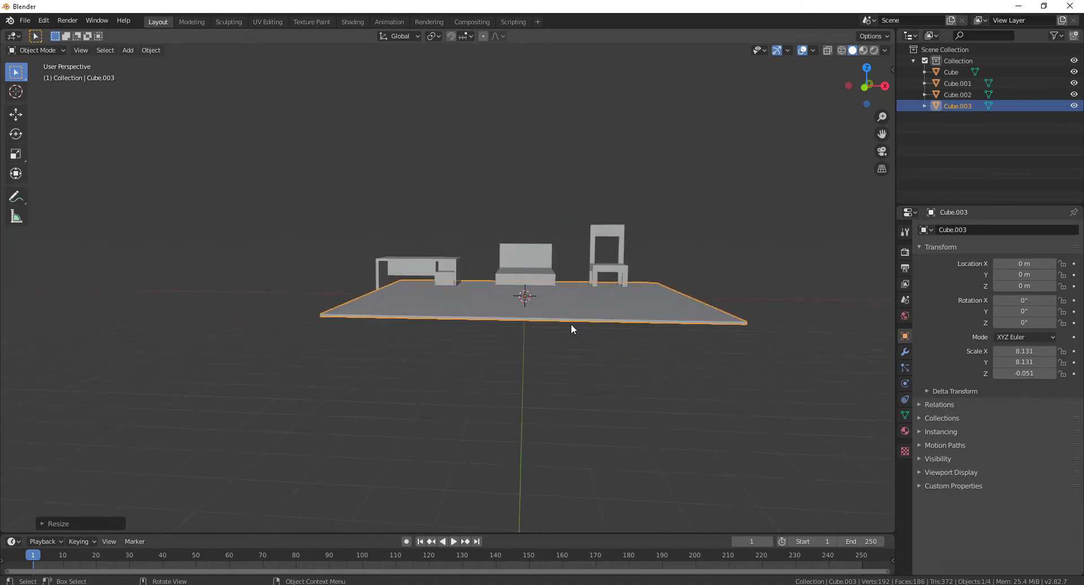
pyautogui.press('g')
pyautogui.press('z')
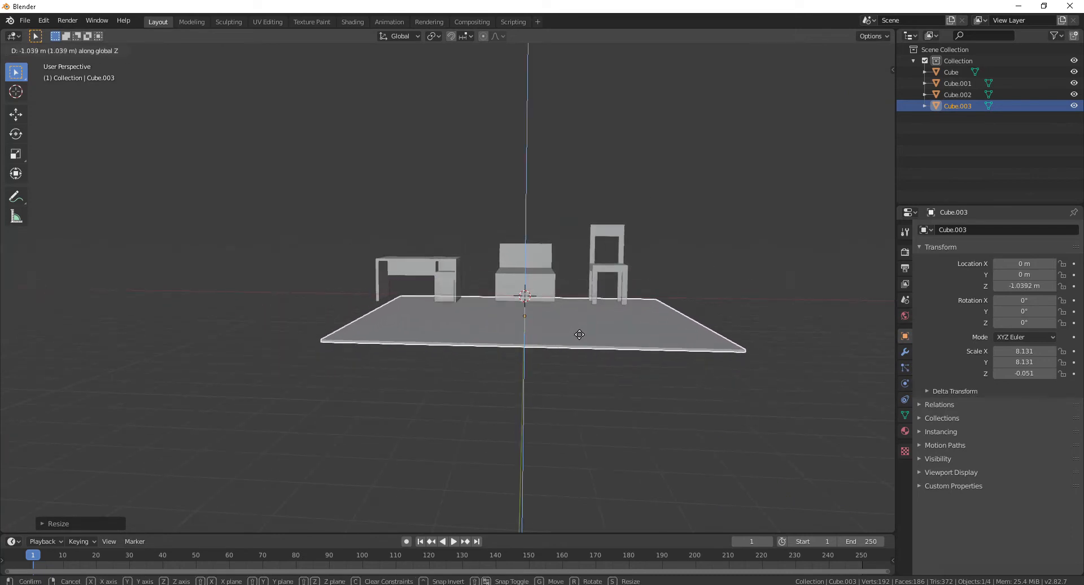
pyautogui.click(475, 307)
pyautogui.moveTo(476, 307); pyautogui.dragTo(532, 362, button='middle')
pyautogui.scroll(-2, 632, 353)
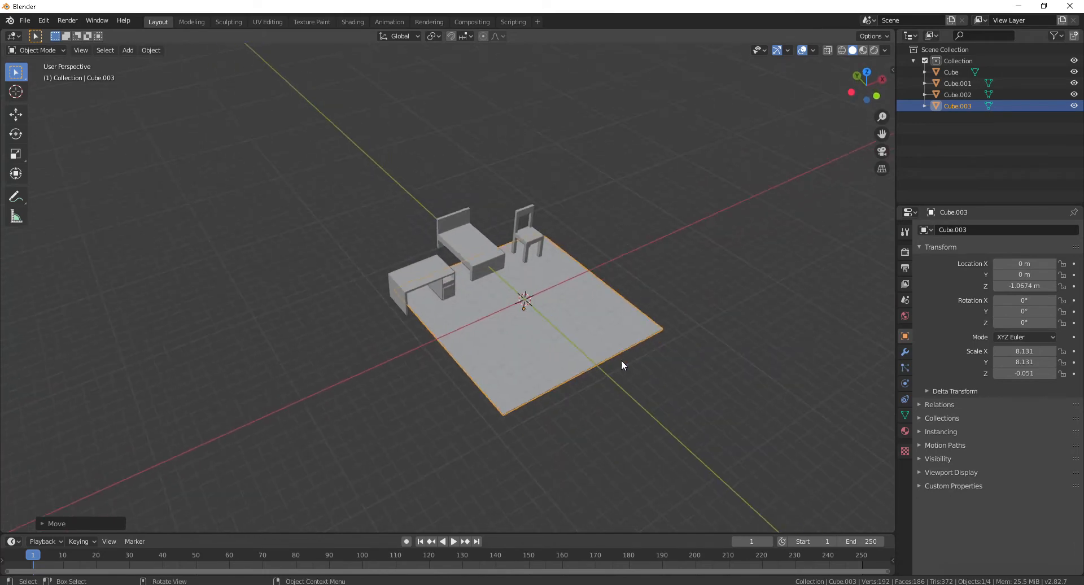
# Enlarge the floor slab uniformly to an X and Y scale of about 11.4 so it extends beneath the furniture.
pyautogui.press('s')
pyautogui.click(813, 474)
pyautogui.moveTo(812, 473); pyautogui.dragTo(546, 281, button='middle')
pyautogui.press('s')
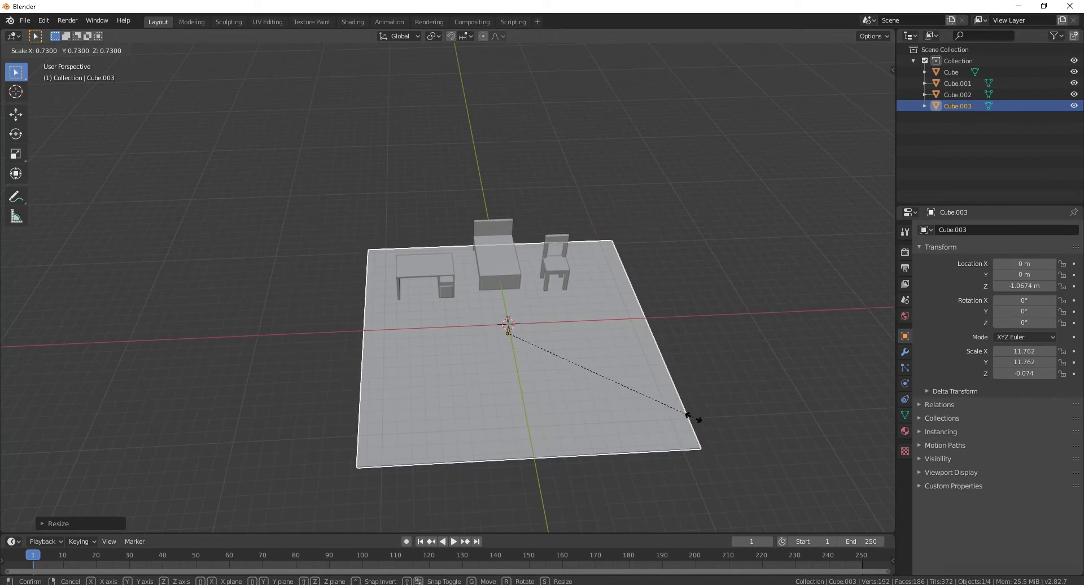
pyautogui.click(694, 417)
pyautogui.moveTo(476, 353); pyautogui.dragTo(544, 359, button='middle')
pyautogui.press('s')
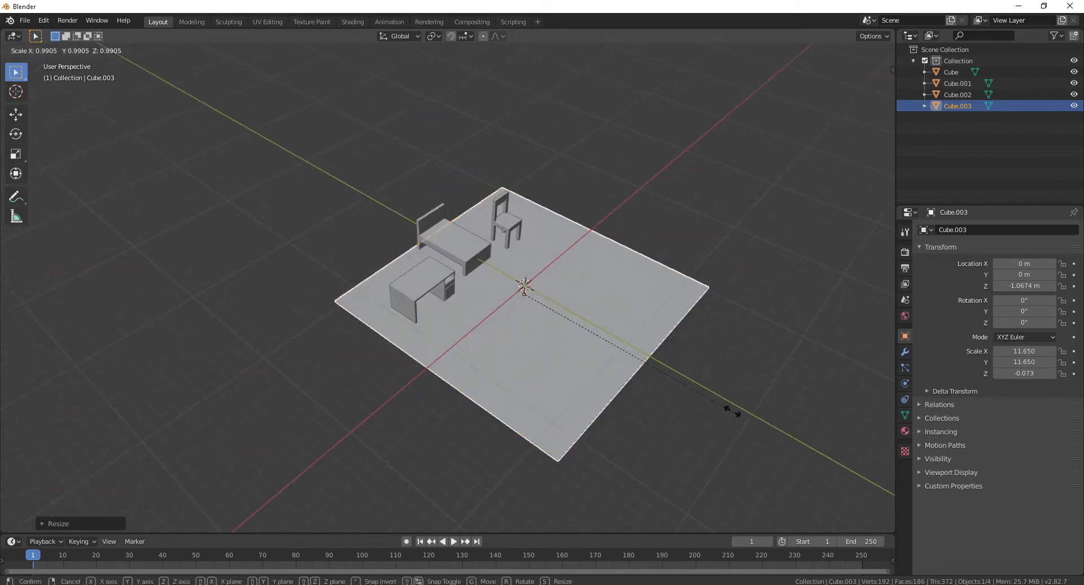
pyautogui.click(714, 403)
pyautogui.moveTo(713, 402); pyautogui.dragTo(536, 329, button='middle')
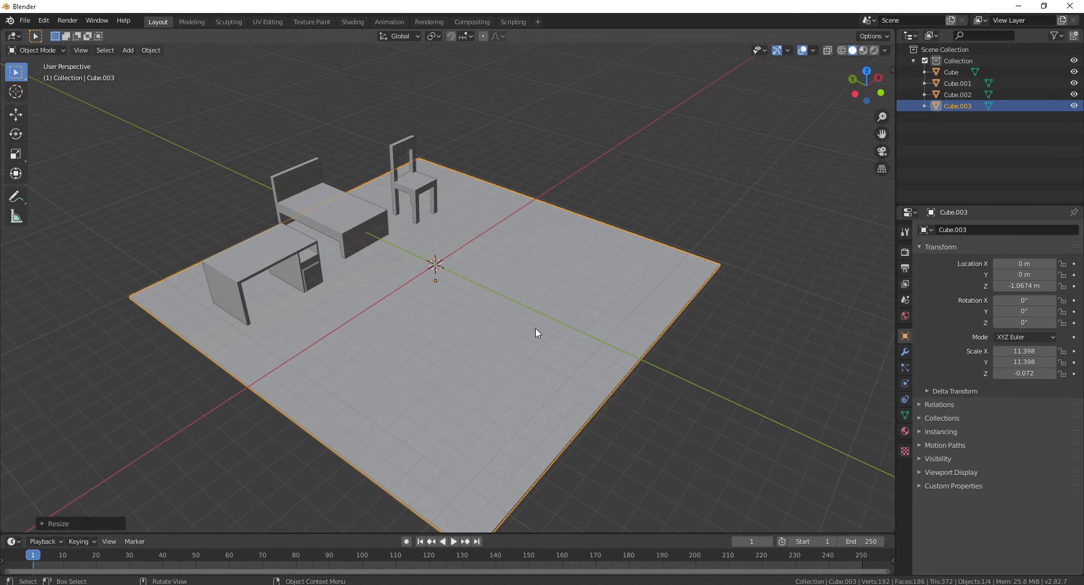
# Cut an edge loop into the floor slab close to its edge on the chair's side, leaving a narrow border strip.
pyautogui.press('Tab')
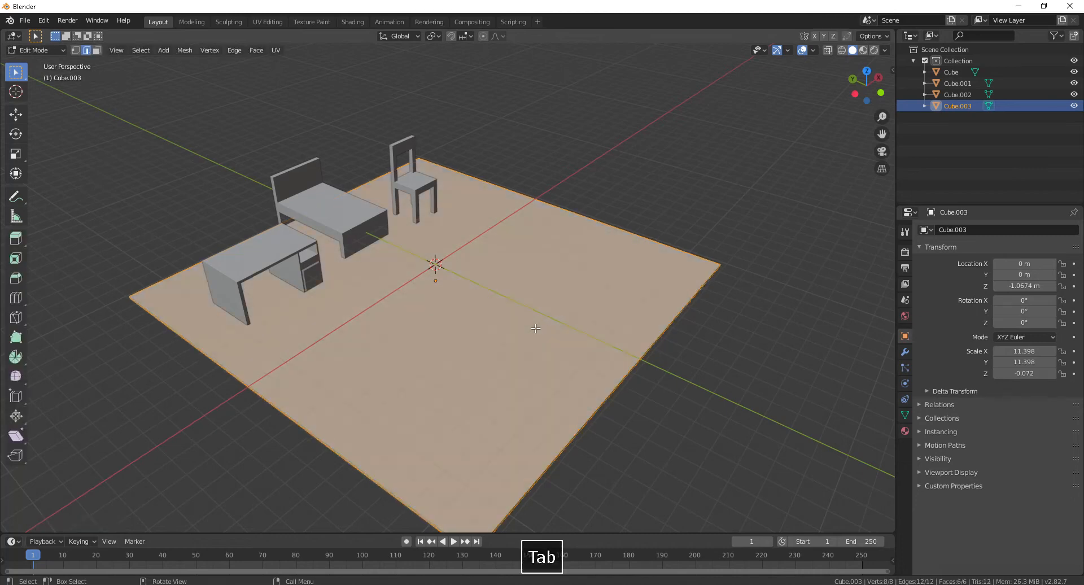
pyautogui.click(597, 222)
pyautogui.moveTo(597, 222); pyautogui.dragTo(615, 263, button='middle')
pyautogui.click(692, 209)
pyautogui.hotkey('ctrl', 'r')
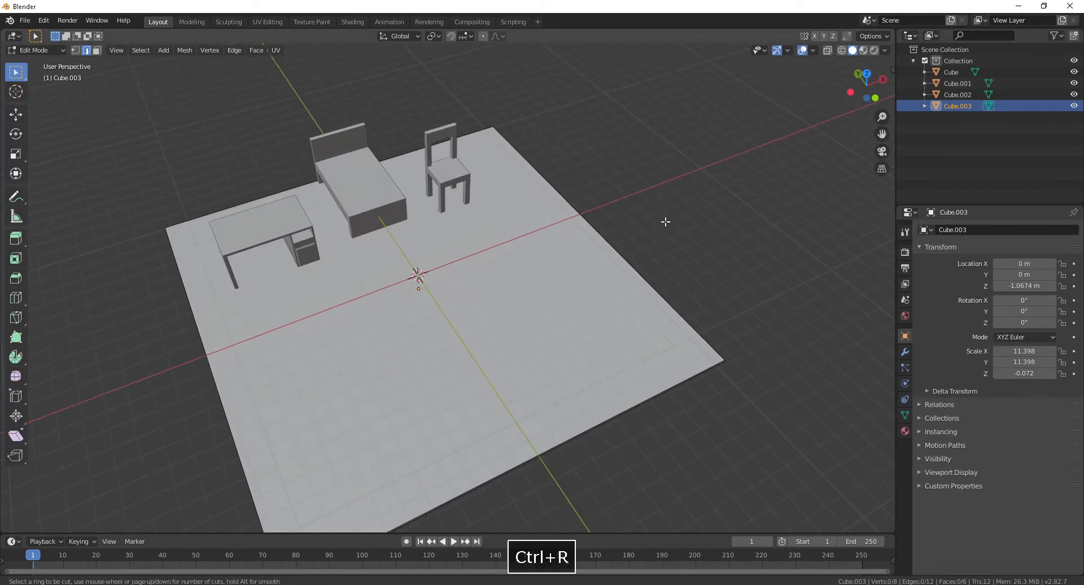
pyautogui.click(477, 125)
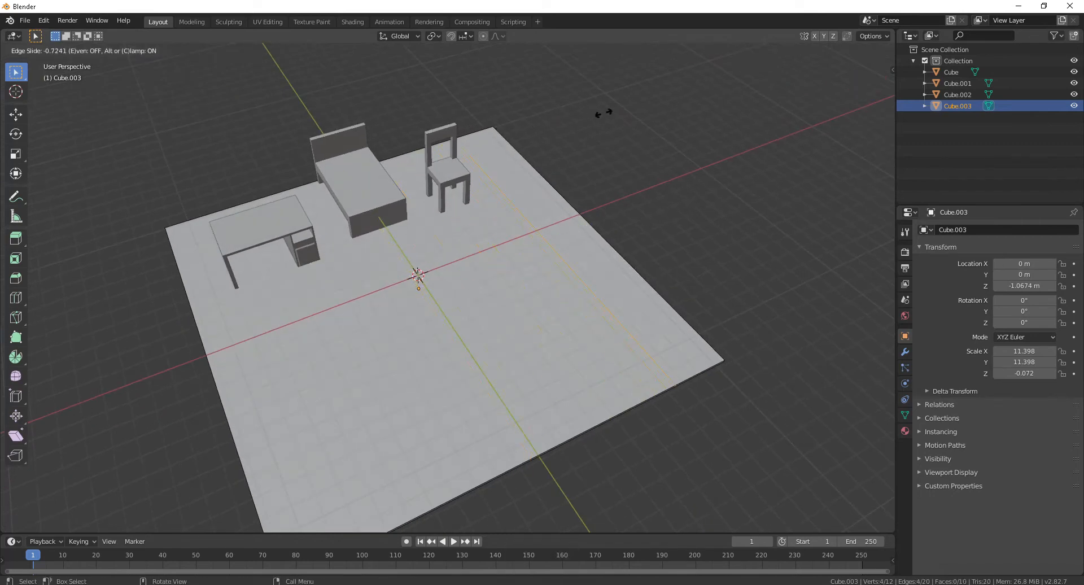
pyautogui.click(638, 104)
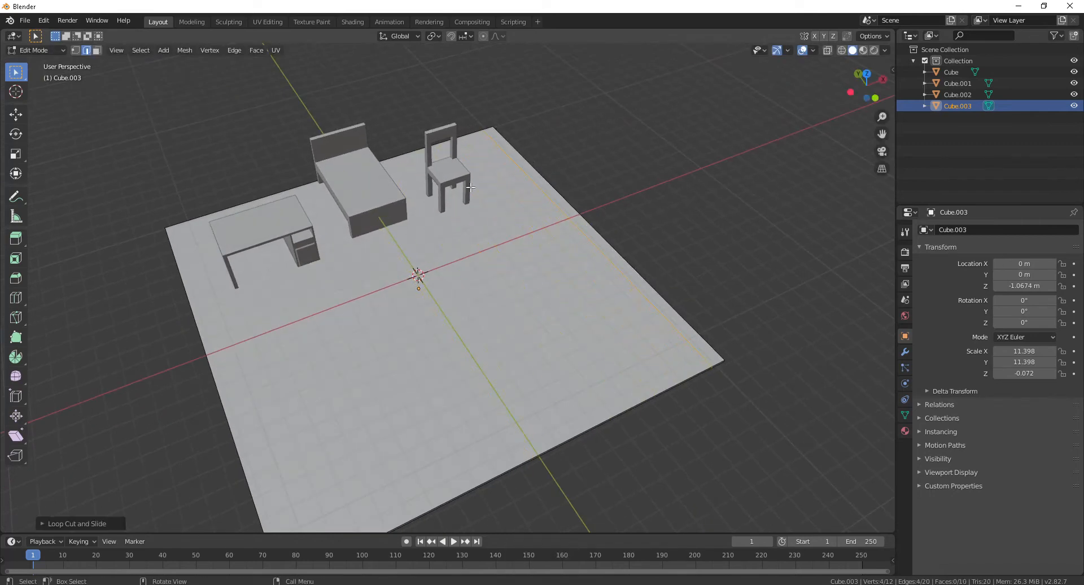
# Cut a perpendicular edge loop into the floor slab close to its edge behind the bed and chair.
pyautogui.moveTo(627, 110); pyautogui.dragTo(378, 214, button='middle')
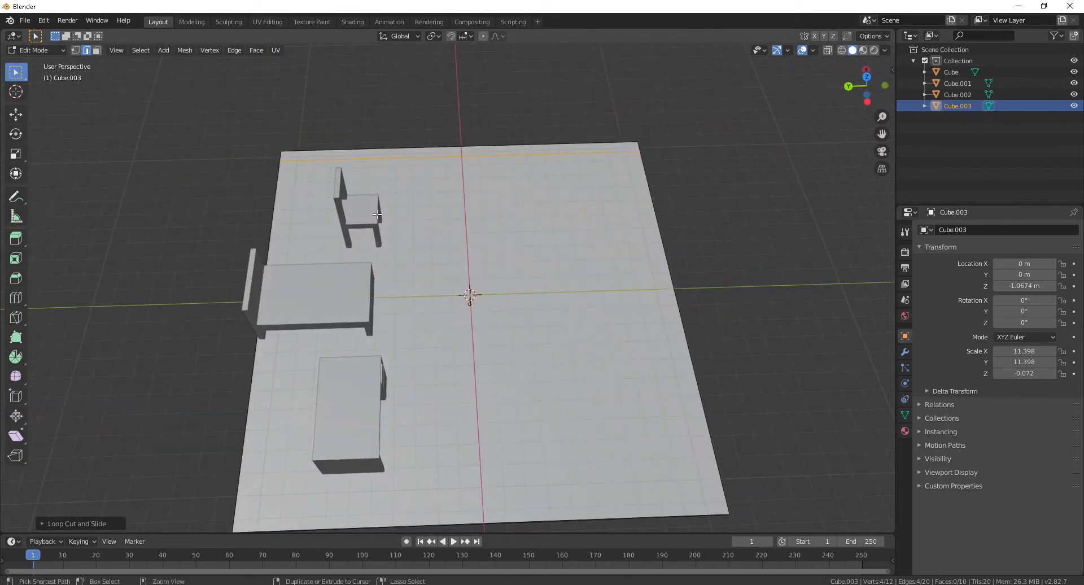
pyautogui.hotkey('ctrl', 'r')
pyautogui.click(304, 151)
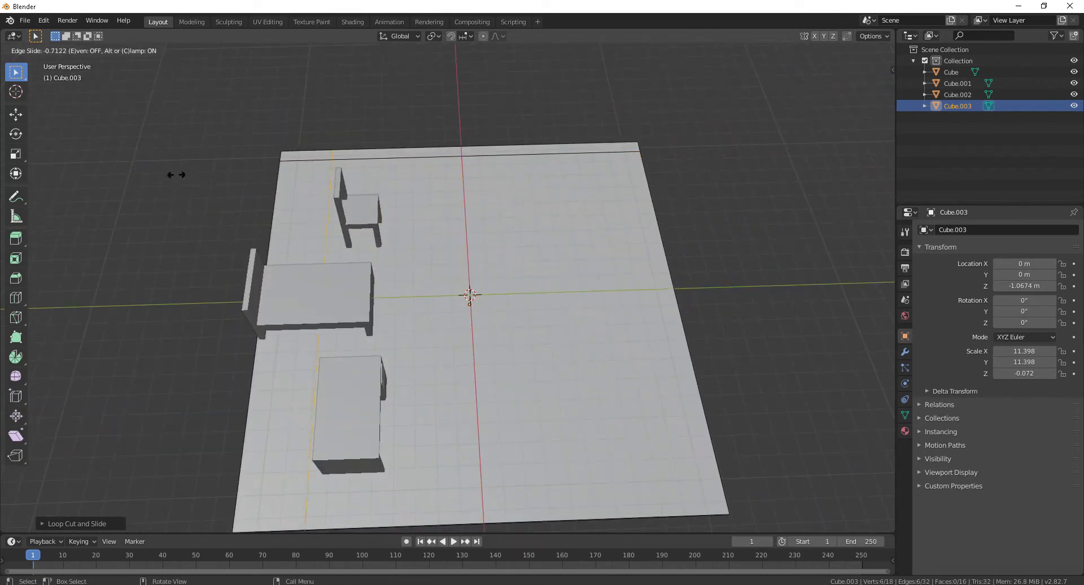
pyautogui.click(141, 167)
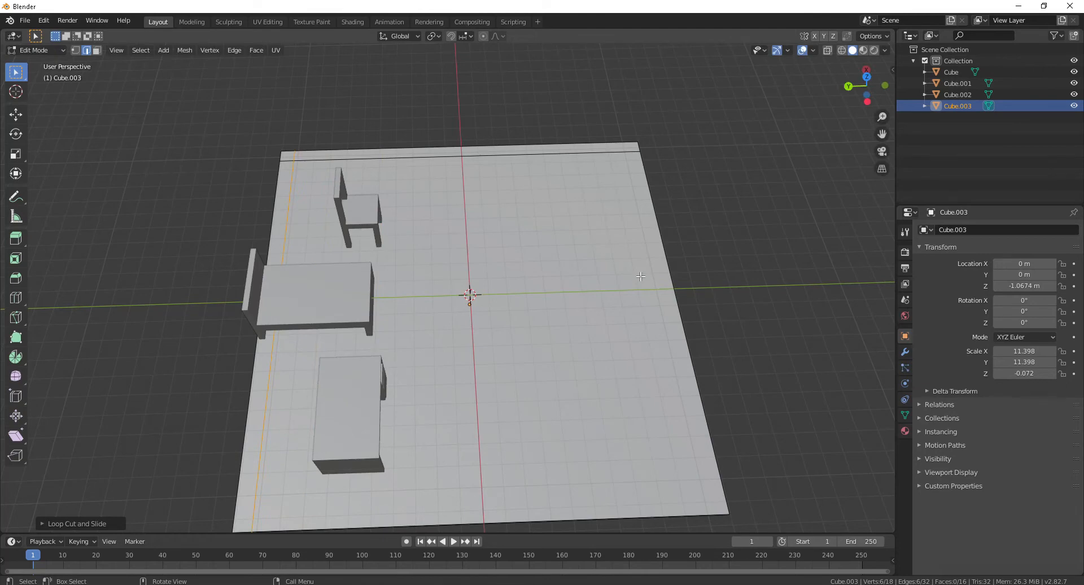
# Extrude the two narrow border strips and their shared corner face upward about 12 m into adjoining walls, and clear the selection.
pyautogui.moveTo(640, 276); pyautogui.dragTo(575, 213, button='middle')
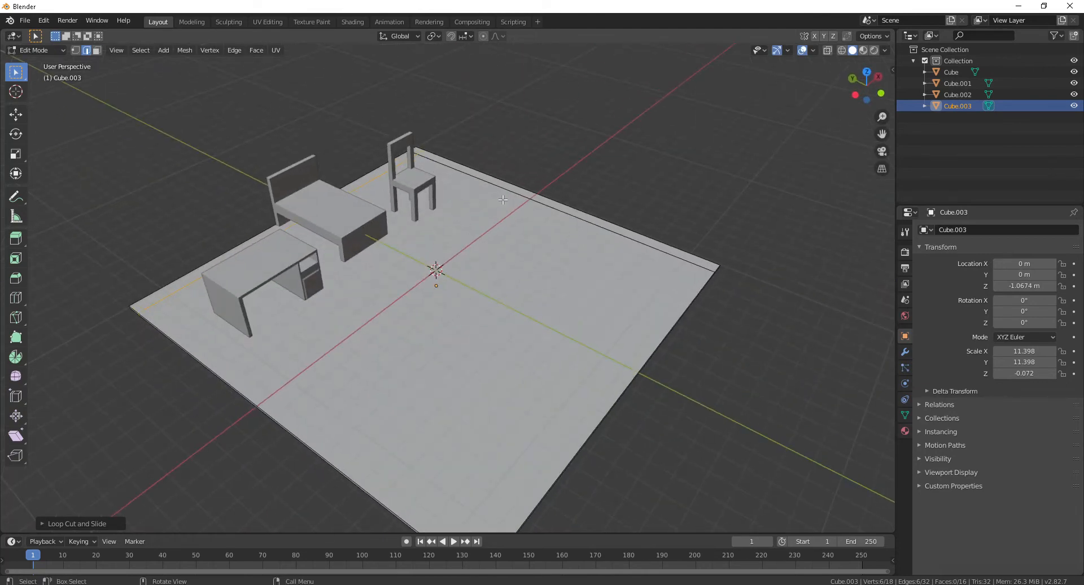
pyautogui.press('3')
pyautogui.click(520, 190)
pyautogui.moveTo(407, 228); pyautogui.dragTo(225, 151, button='middle')
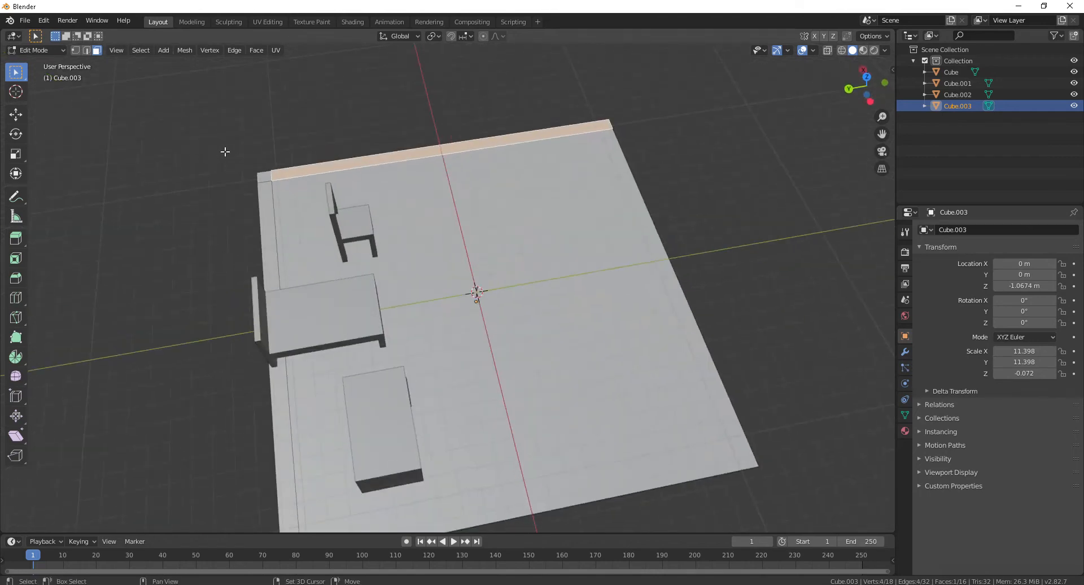
pyautogui.keyDown('ctrl'); pyautogui.click(264, 194); pyautogui.keyUp('ctrl')
pyautogui.moveTo(671, 321); pyautogui.dragTo(604, 308, button='middle')
pyautogui.scroll(-3, 482, 262)
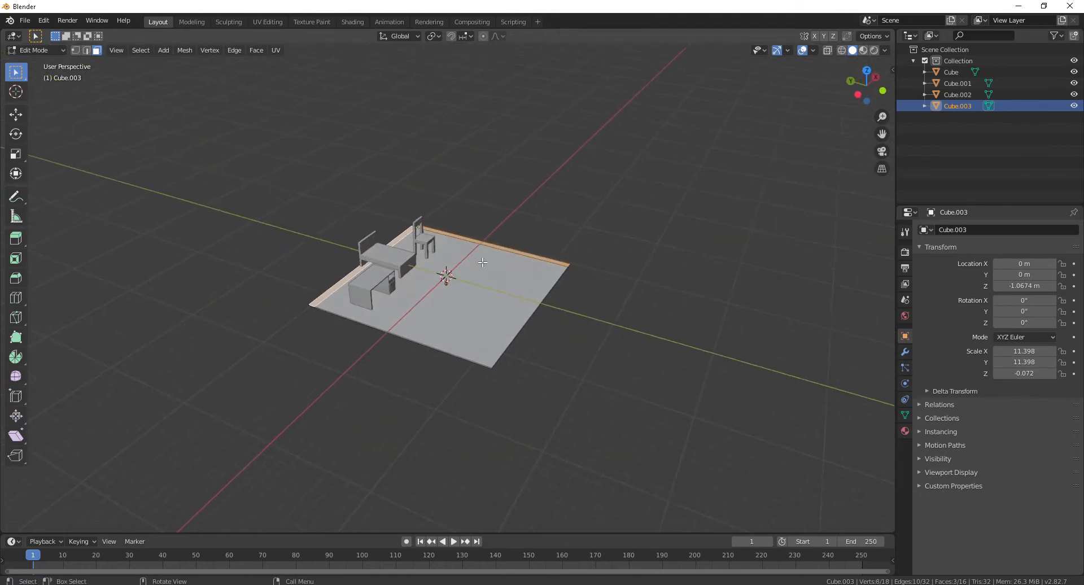
pyautogui.press('e')
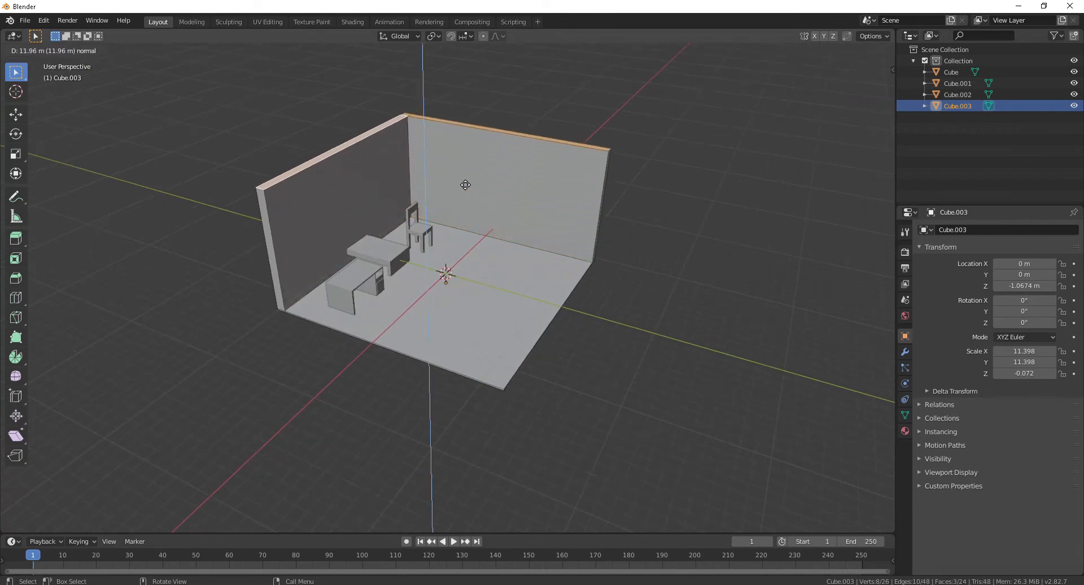
pyautogui.click(465, 187)
pyautogui.scroll(3, 477, 284)
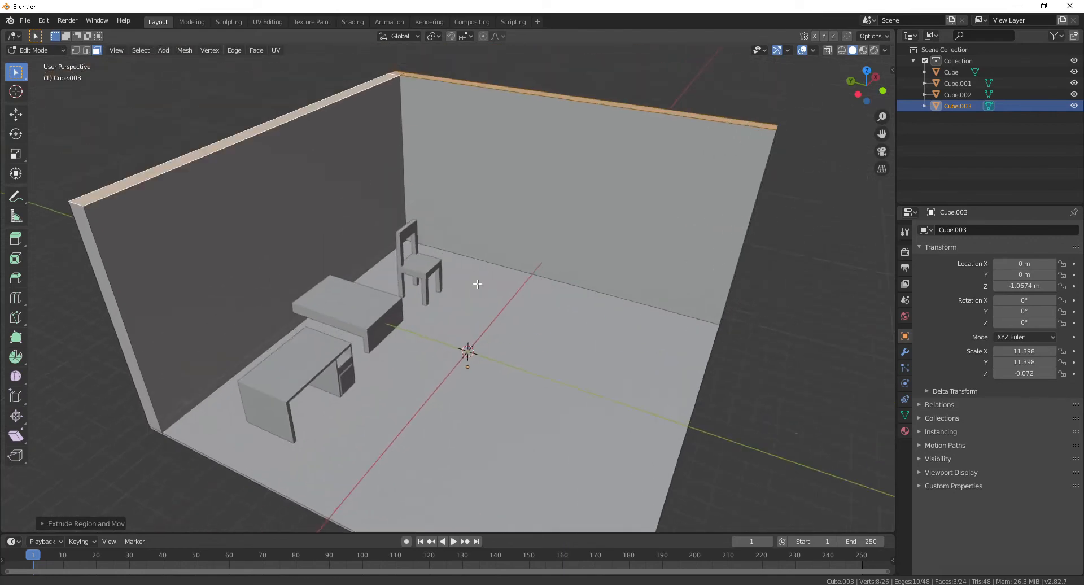
pyautogui.scroll(-2, 476, 283)
pyautogui.moveTo(542, 363); pyautogui.dragTo(251, 151, button='middle')
pyautogui.scroll(5, 500, 331)
pyautogui.scroll(-4, 500, 331)
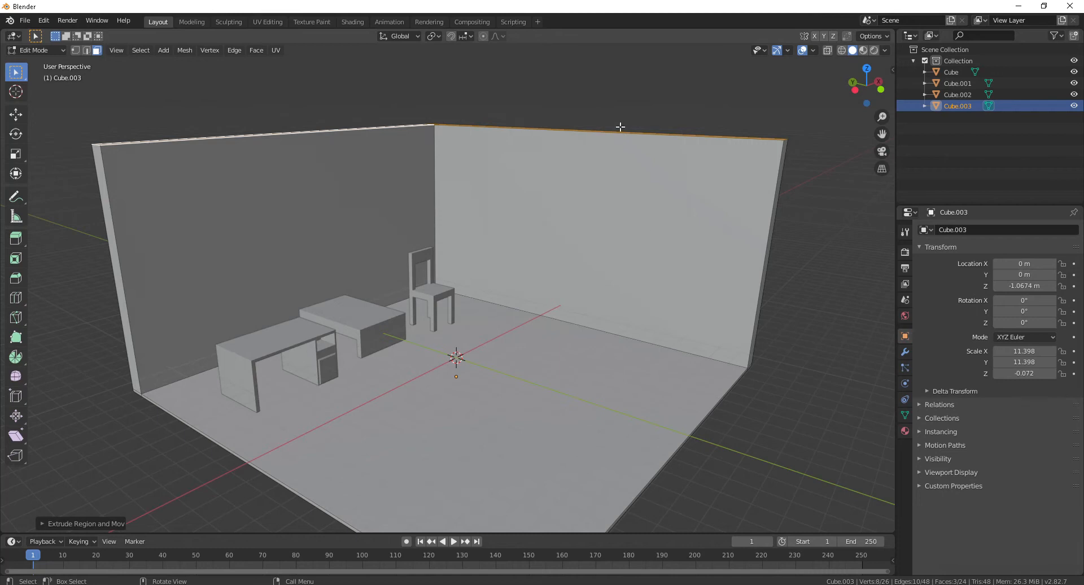
pyautogui.click(613, 100)
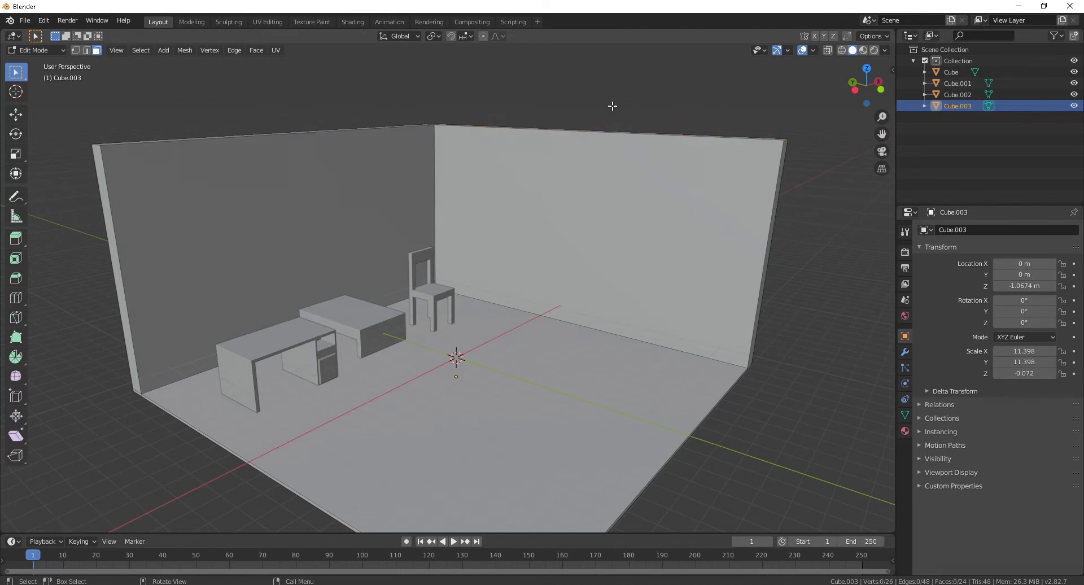
# Cut two edge loops running vertically up the wall beside the chair and across the floor.
pyautogui.hotkey('ctrl', 'r')
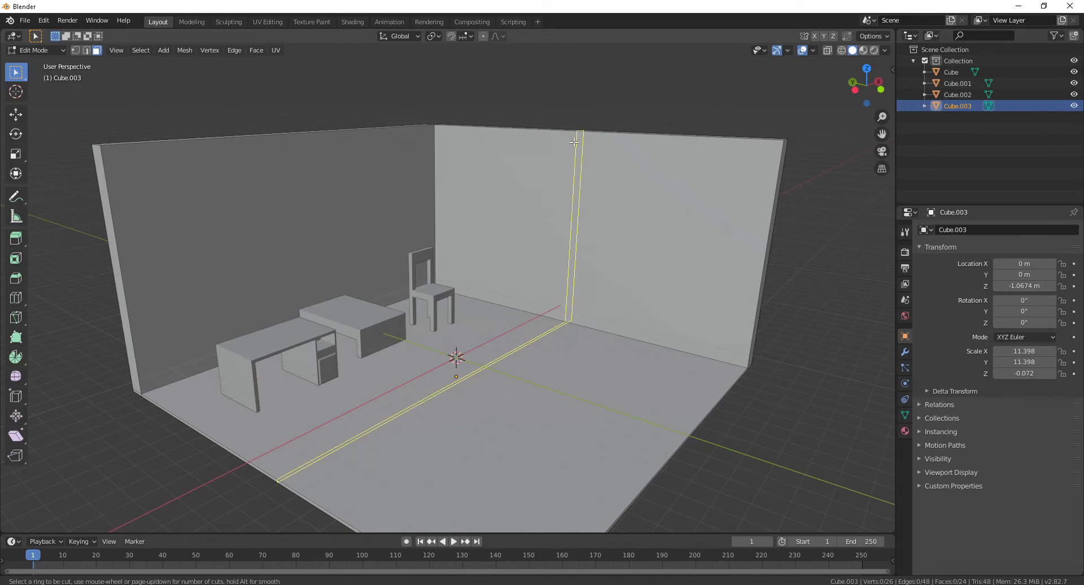
pyautogui.scroll(4, 574, 142)
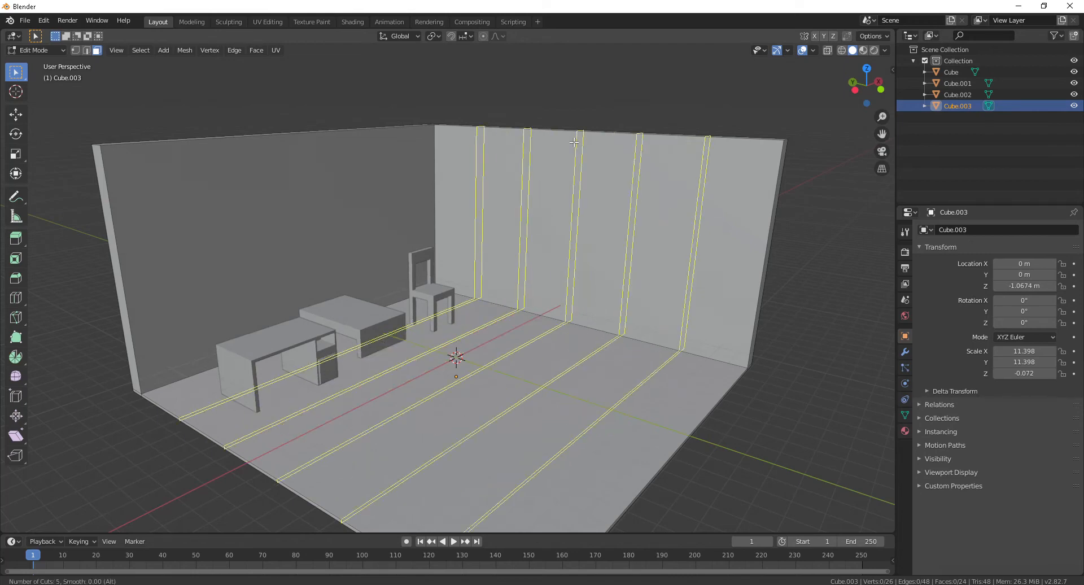
pyautogui.scroll(5, 574, 142)
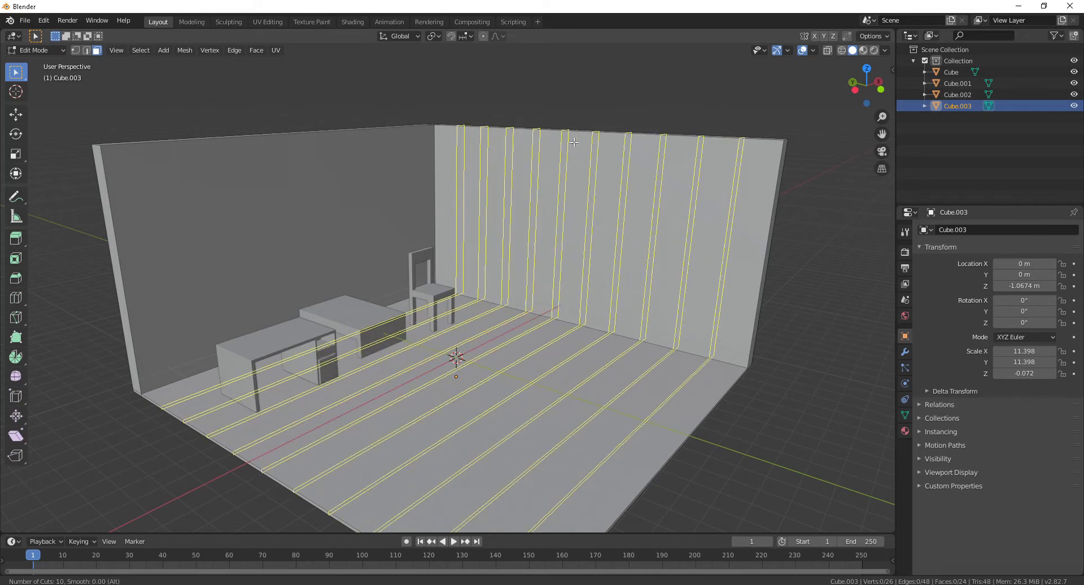
pyautogui.scroll(-1, 574, 142)
pyautogui.scroll(-6, 574, 142)
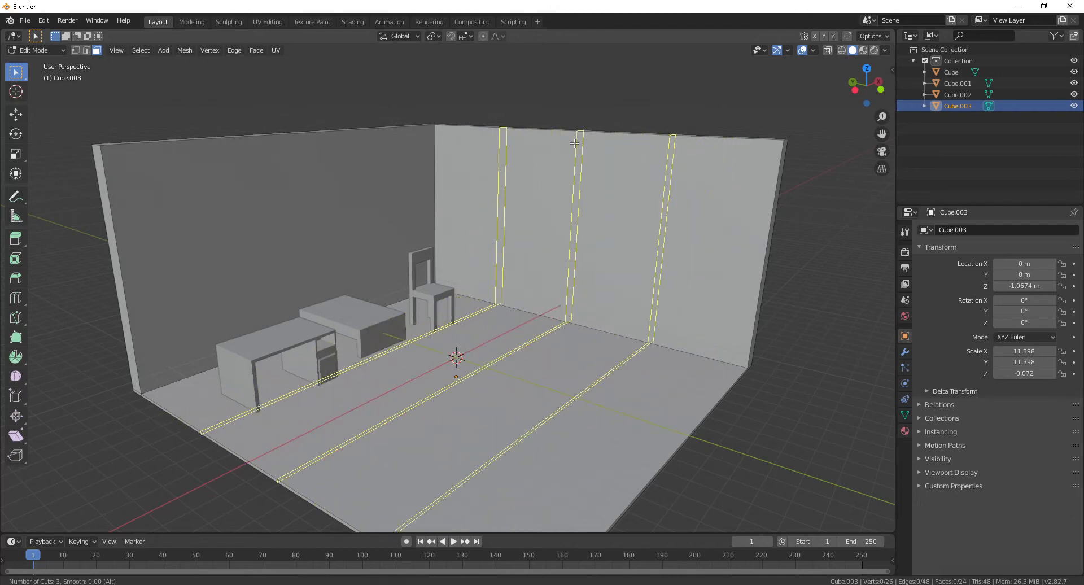
pyautogui.scroll(-1, 574, 143)
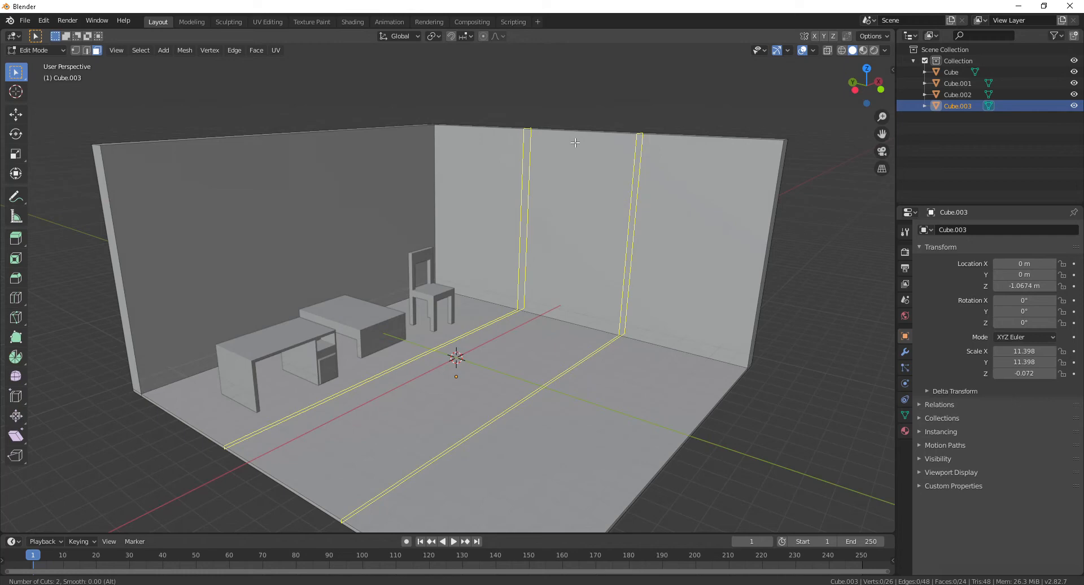
pyautogui.click(575, 142)
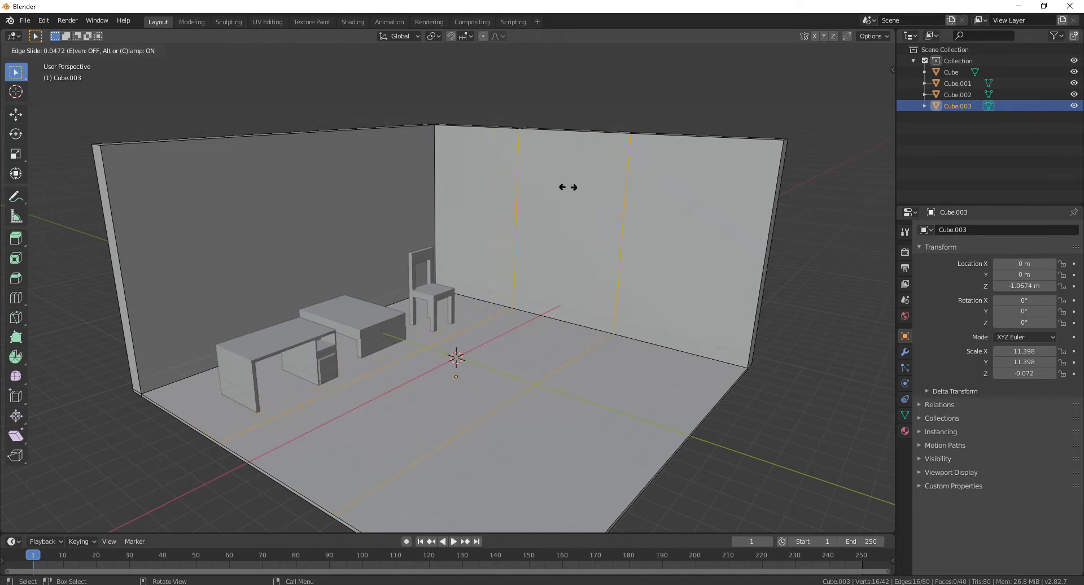
pyautogui.click(575, 188)
# Scale the two new edge loops along Y to bring them closer together at the window's width.
pyautogui.press('s')
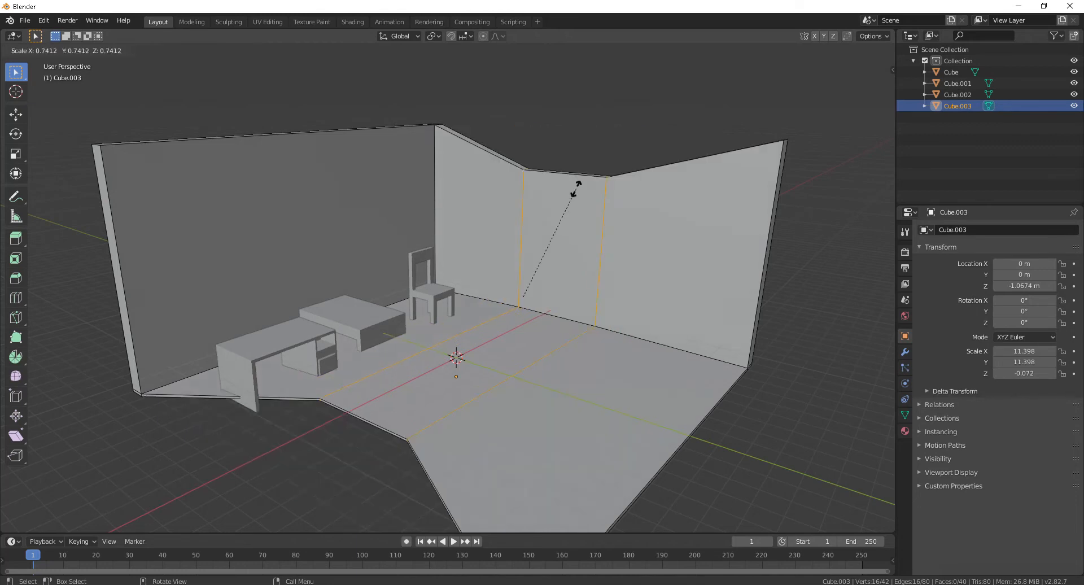
pyautogui.press('Escape')
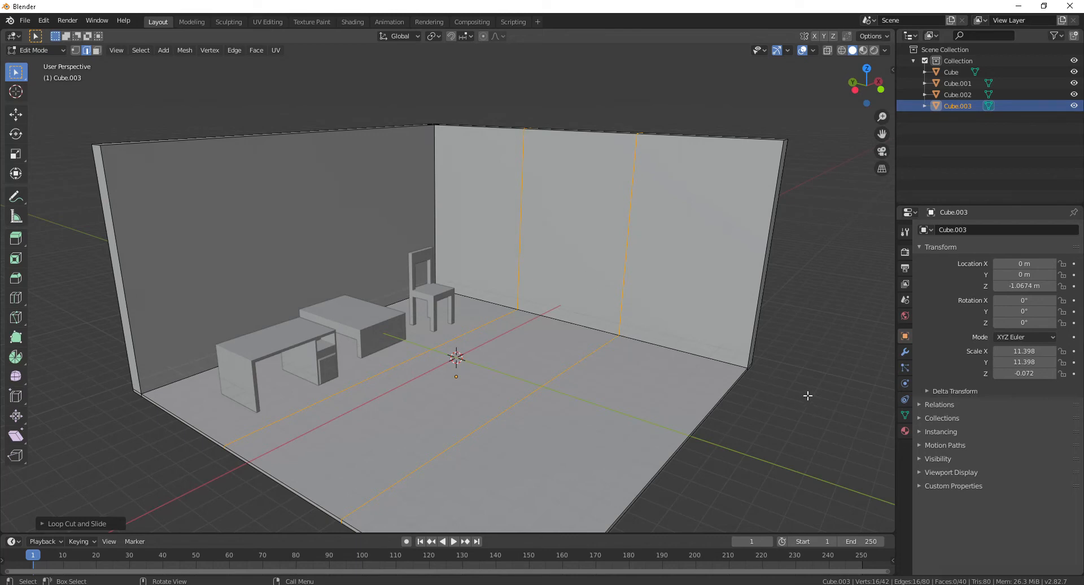
pyautogui.press('s')
pyautogui.press('y')
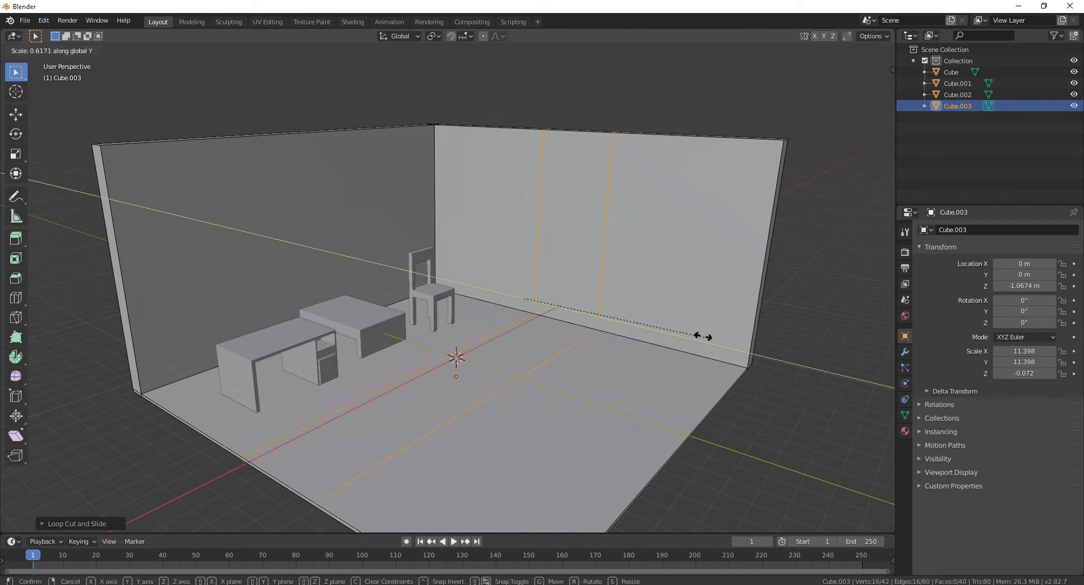
pyautogui.click(666, 331)
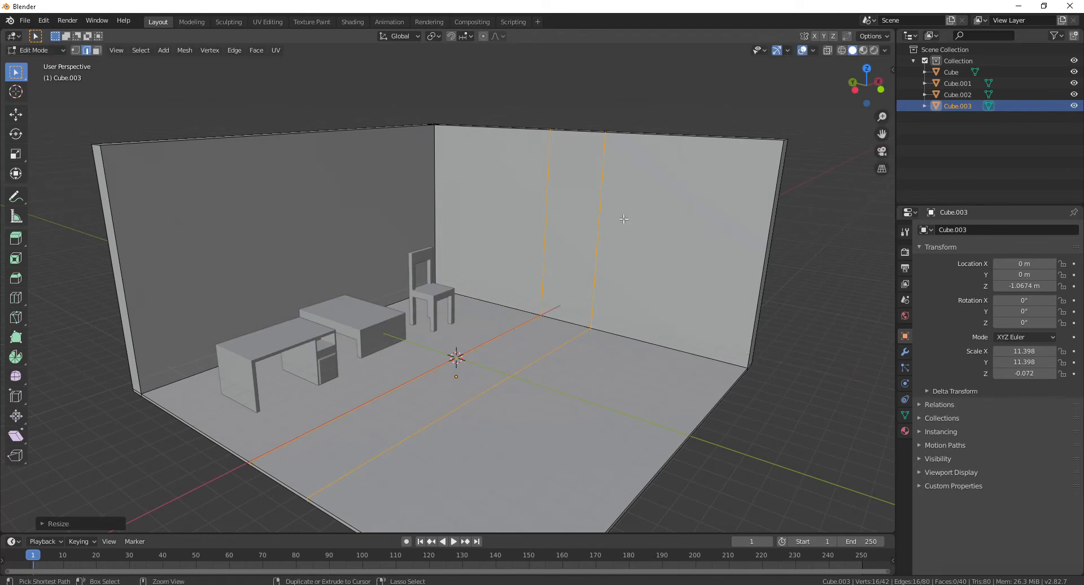
# Cut two evenly spaced horizontal edge loops around both walls without sliding them.
pyautogui.hotkey('ctrl', 'r')
pyautogui.scroll(1, 623, 218)
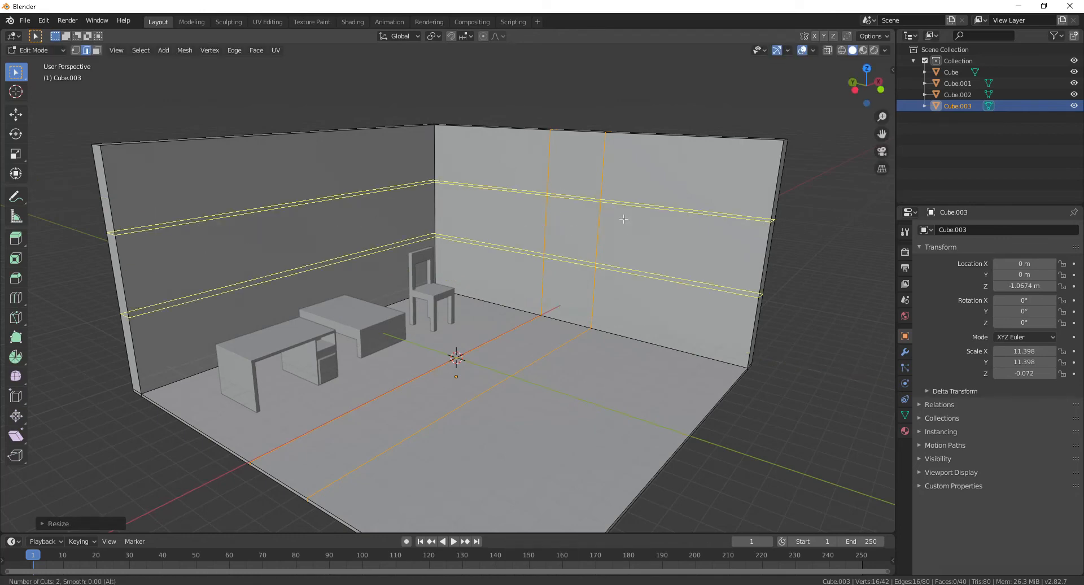
pyautogui.click(623, 218)
pyautogui.rightClick(623, 218)
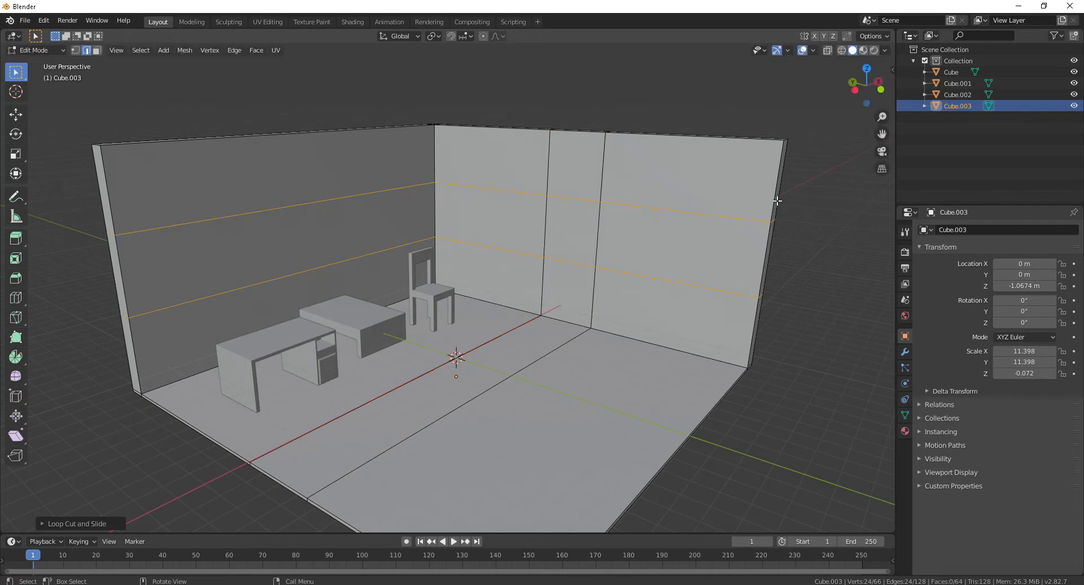
# Delete the inner and outer faces of the middle panel in the wall beside the chair to open a window hole.
pyautogui.scroll(-4, 670, 244)
pyautogui.moveTo(603, 310)
pyautogui.mouseDown(button='middle')
pyautogui.moveTo(685, 330)
pyautogui.moveTo(587, 324)
pyautogui.mouseUp(button='middle')
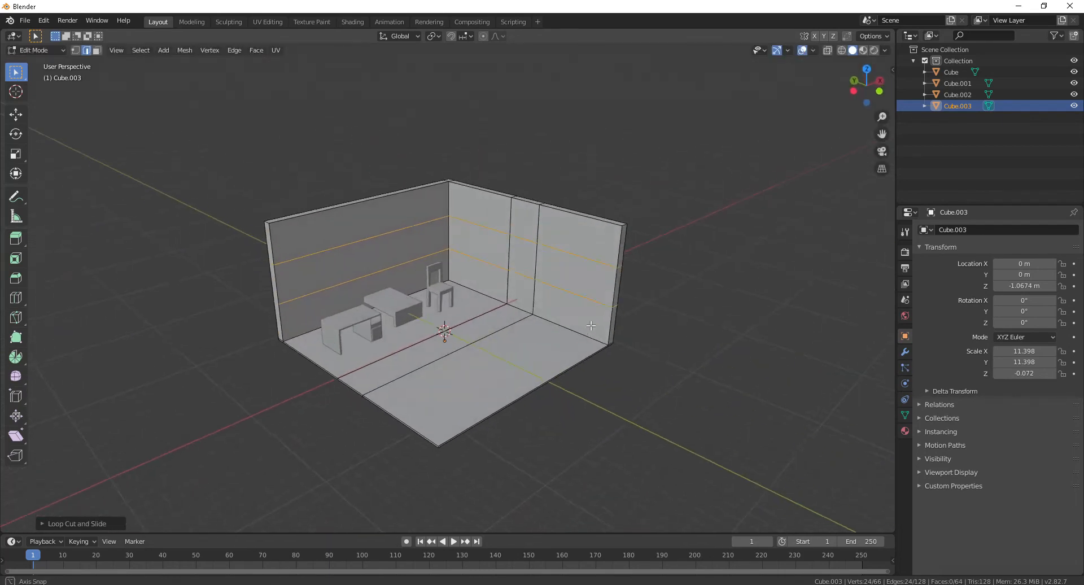
pyautogui.scroll(6, 568, 253)
pyautogui.scroll(1, 571, 251)
pyautogui.moveTo(676, 265); pyautogui.dragTo(706, 254, button='middle')
pyautogui.scroll(-2, 598, 175)
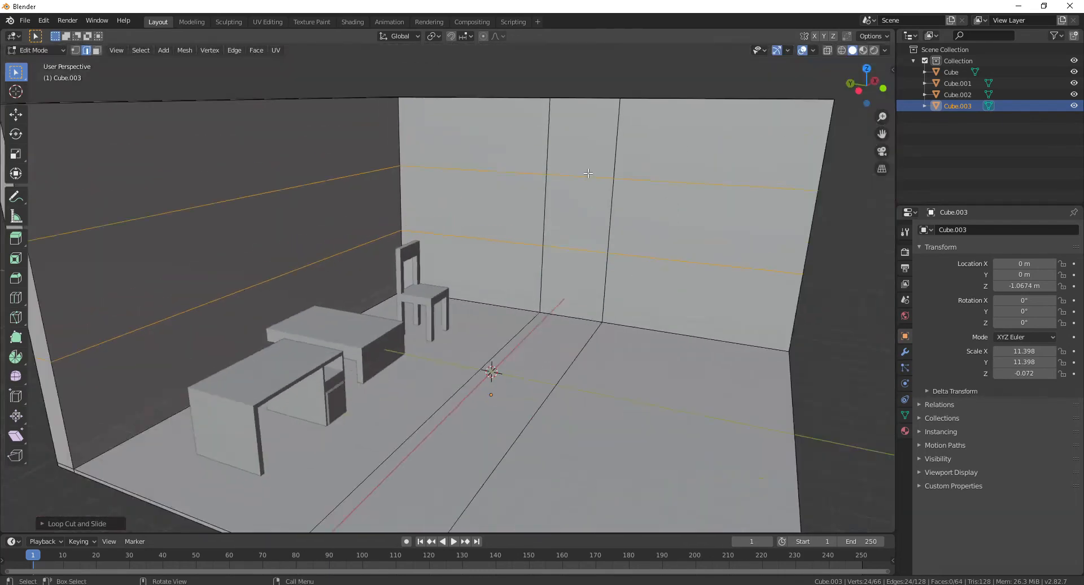
pyautogui.scroll(-2, 587, 171)
pyautogui.scroll(3, 605, 227)
pyautogui.scroll(6, 605, 227)
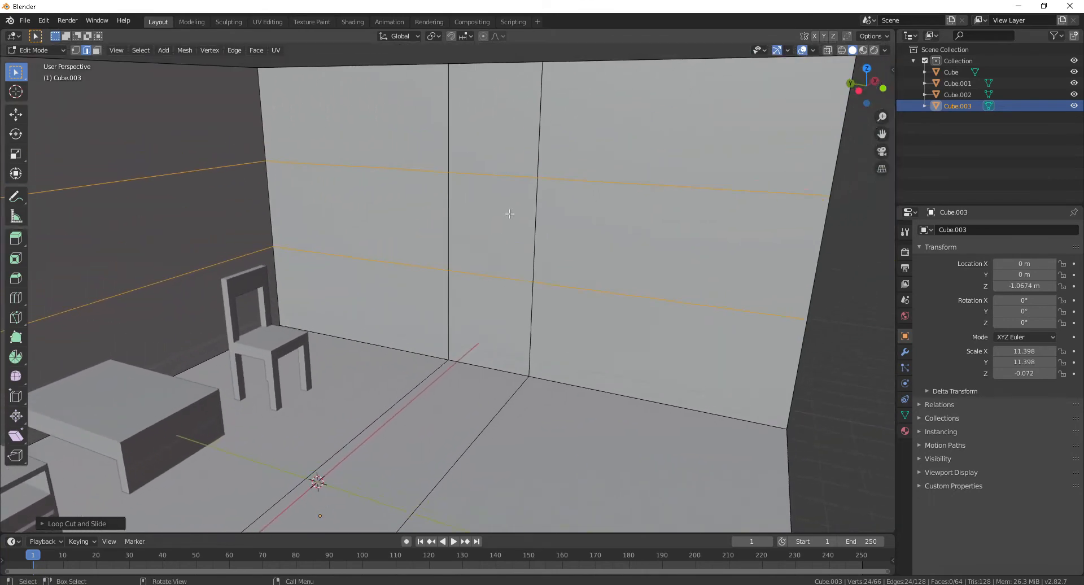
pyautogui.press('3')
pyautogui.scroll(-3, 530, 207)
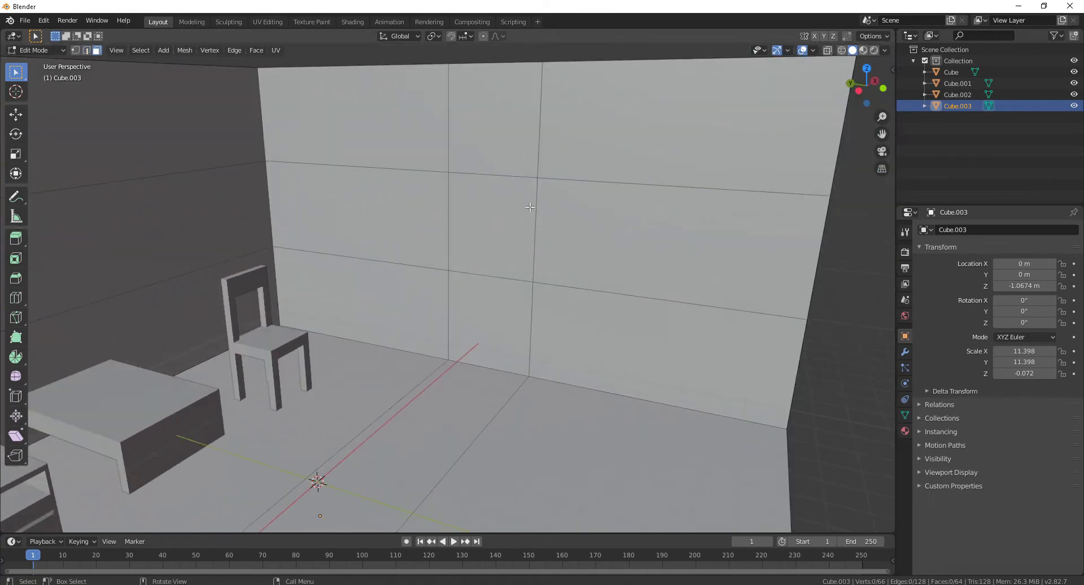
pyautogui.click(529, 207)
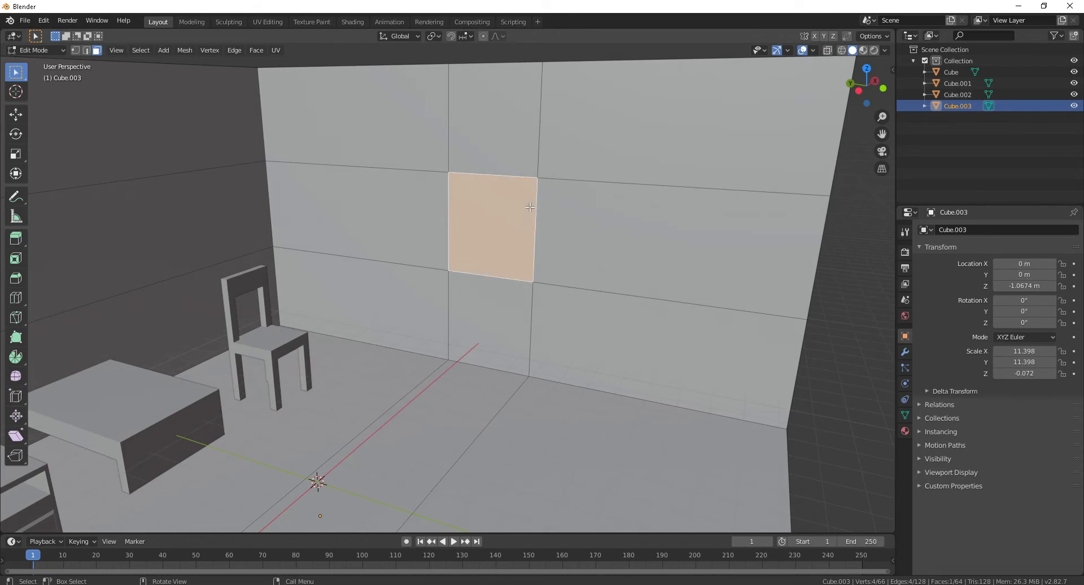
pyautogui.press('x')
pyautogui.click(529, 206)
pyautogui.click(520, 210)
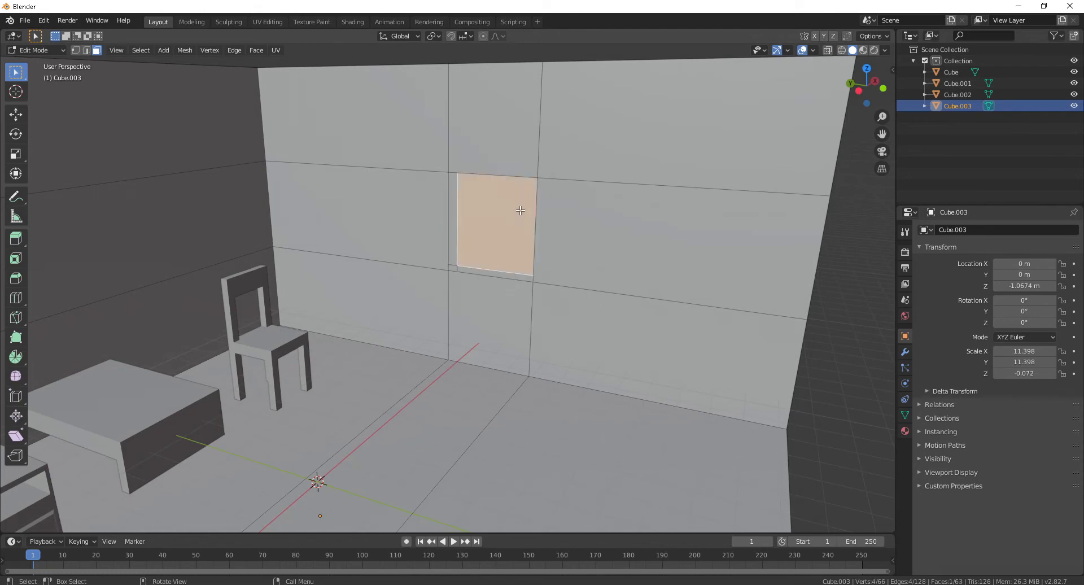
pyautogui.press('x')
pyautogui.click(520, 210)
# Fill the far side and the top of the window opening with faces between the inner and outer wall edges.
pyautogui.scroll(3, 519, 209)
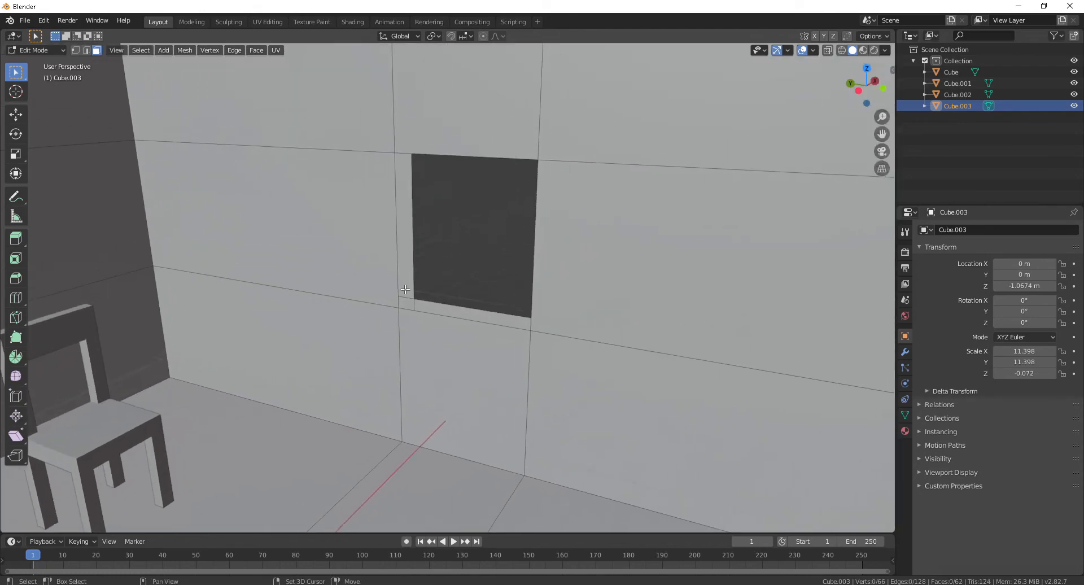
pyautogui.moveTo(405, 289); pyautogui.dragTo(411, 256, button='middle')
pyautogui.scroll(-1, 440, 257)
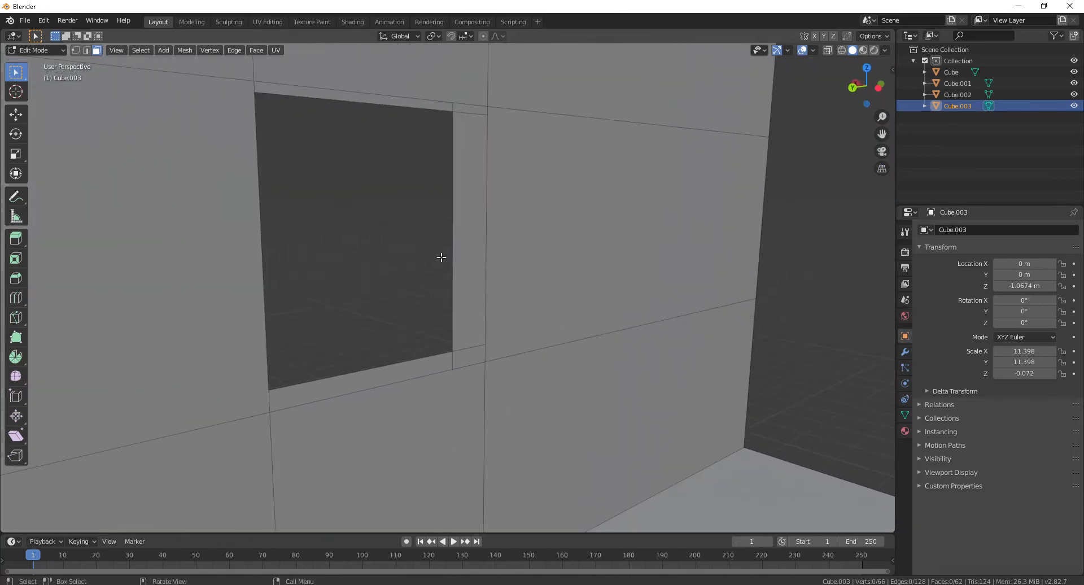
pyautogui.press('2')
pyautogui.click(452, 237)
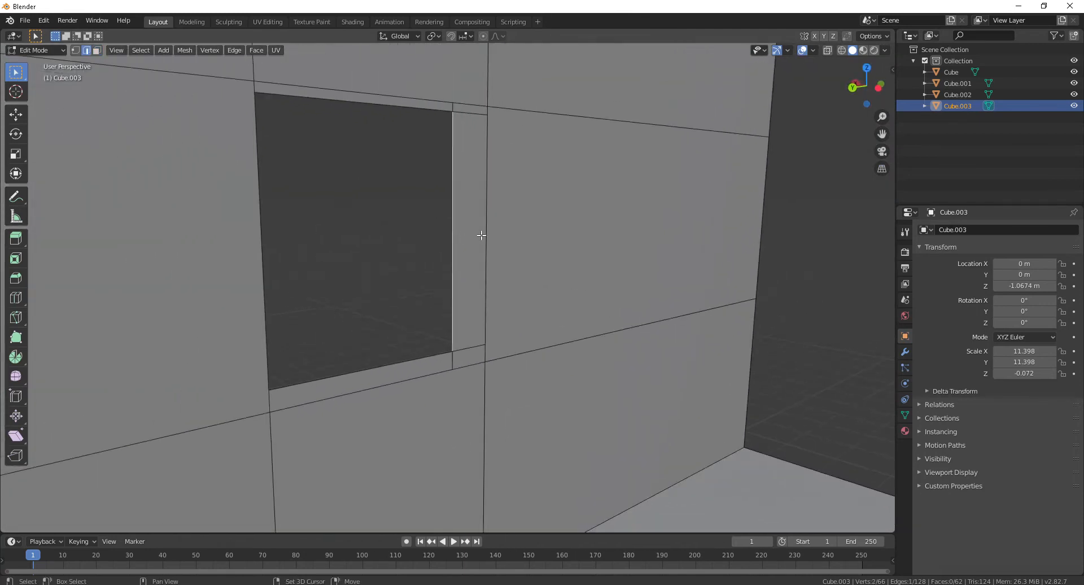
pyautogui.keyDown('shift'); pyautogui.click(484, 231); pyautogui.keyUp('shift')
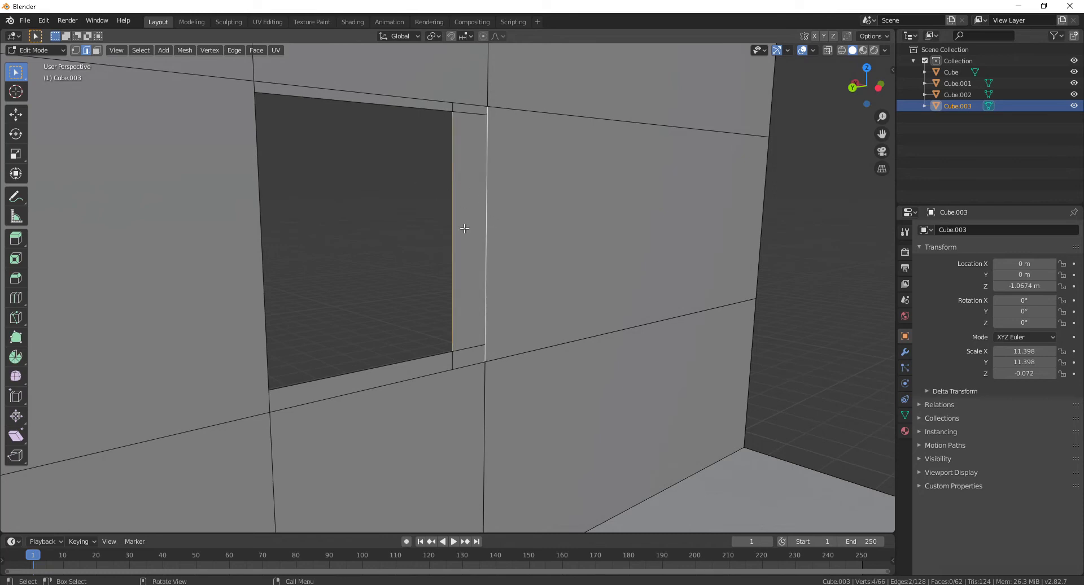
pyautogui.press('f')
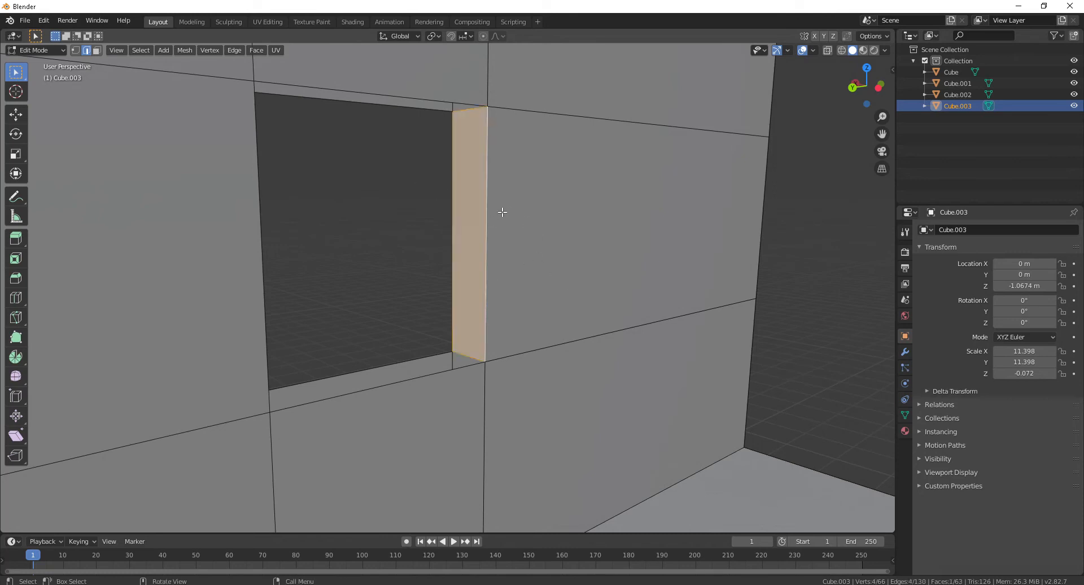
pyautogui.moveTo(451, 254); pyautogui.dragTo(450, 247, button='middle')
pyautogui.click(384, 142)
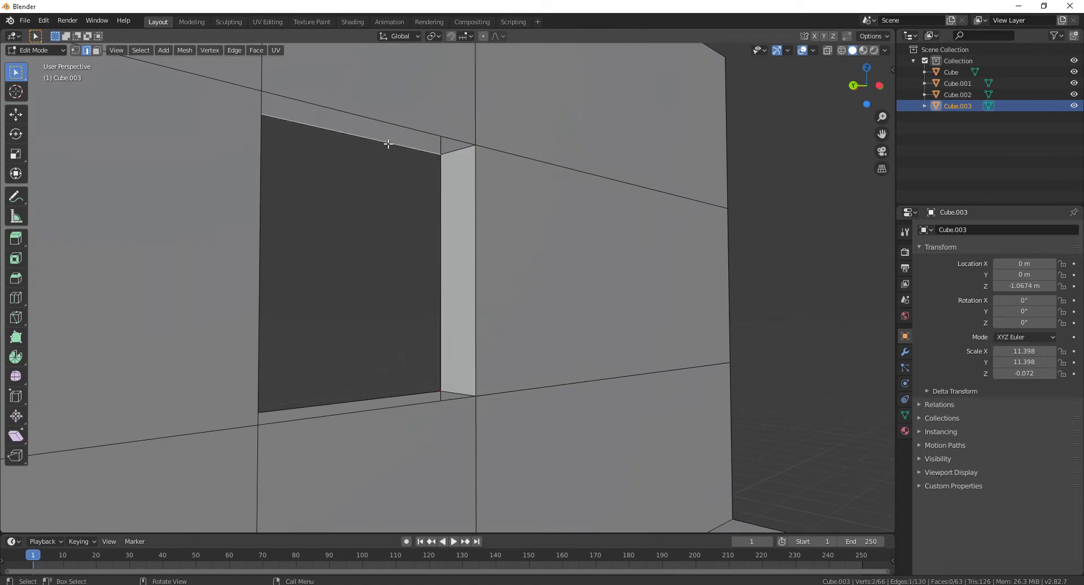
pyautogui.keyDown('shift'); pyautogui.click(379, 120); pyautogui.keyUp('shift')
pyautogui.press('f')
# Fill the window opening's side nearest the chair and its sill with faces, clear the selection, and return to Object Mode.
pyautogui.moveTo(481, 199); pyautogui.dragTo(355, 228, button='middle')
pyautogui.click(456, 192)
pyautogui.keyDown('shift'); pyautogui.click(508, 171); pyautogui.keyUp('shift')
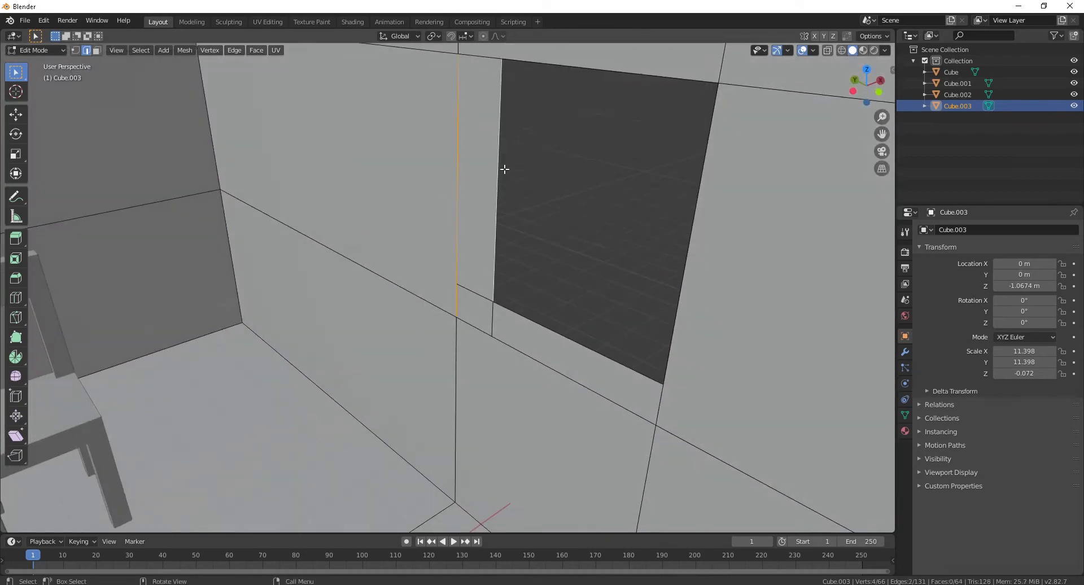
pyautogui.press('f')
pyautogui.click(533, 335)
pyautogui.keyDown('shift'); pyautogui.click(514, 343); pyautogui.keyUp('shift')
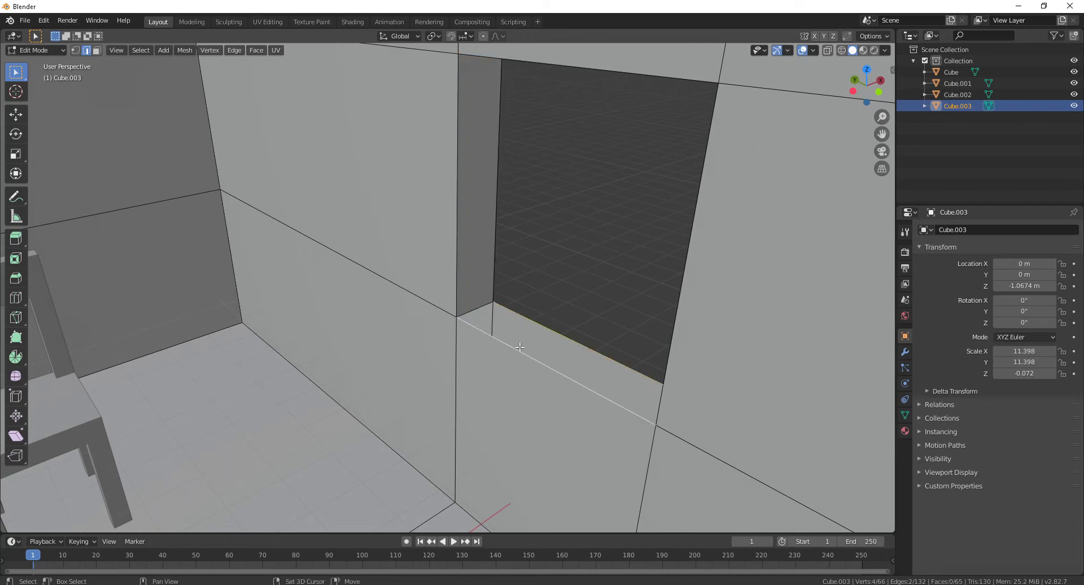
pyautogui.press('f')
pyautogui.scroll(-7, 591, 283)
pyautogui.moveTo(573, 345)
pyautogui.mouseDown(button='middle')
pyautogui.moveTo(629, 320)
pyautogui.moveTo(574, 346)
pyautogui.mouseUp(button='middle')
pyautogui.scroll(-5, 629, 320)
pyautogui.scroll(1, 573, 346)
pyautogui.click(702, 308)
pyautogui.moveTo(703, 309); pyautogui.dragTo(425, 322, button='middle')
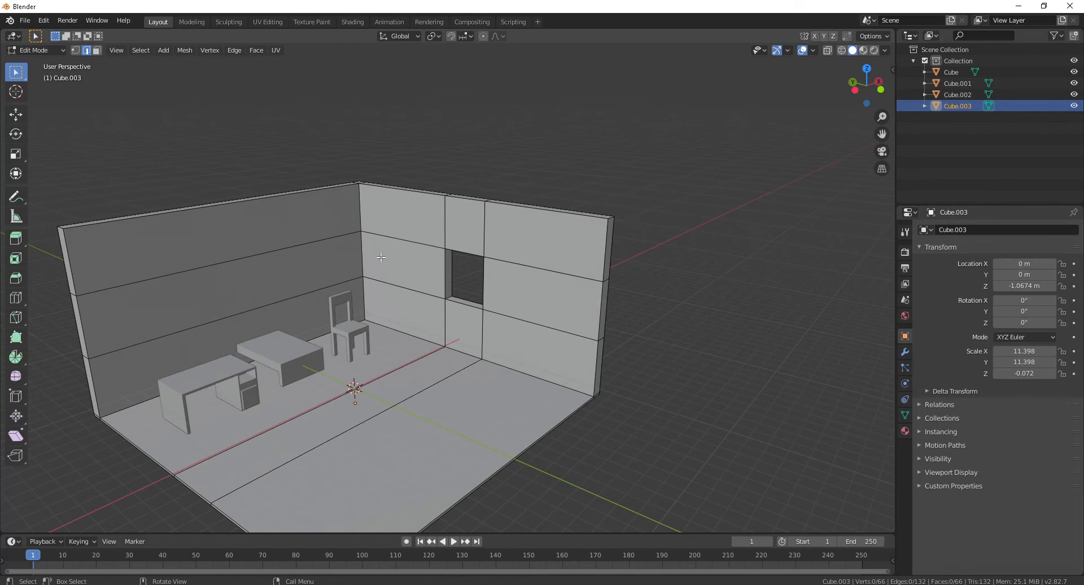
pyautogui.press('Tab')
# Move the bed about 0.76 m along negative Y, to Y 7.57 m, so its headboard clears the wall.
pyautogui.scroll(2, 526, 285)
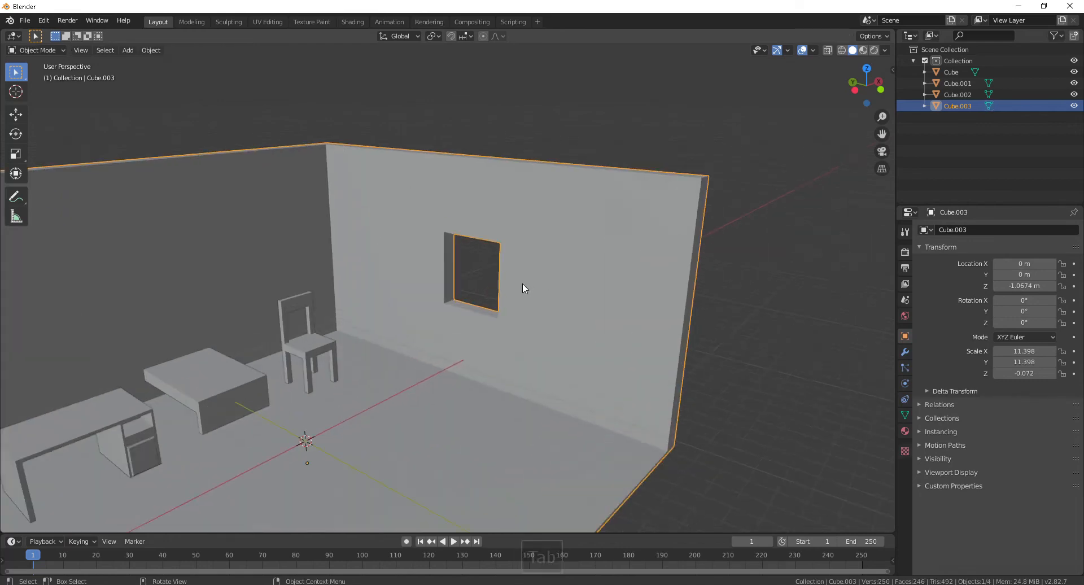
pyautogui.keyDown('shift'); pyautogui.moveTo(439, 306); pyautogui.dragTo(528, 254, button='middle'); pyautogui.keyUp('shift')
pyautogui.scroll(-2, 526, 255)
pyautogui.click(428, 304)
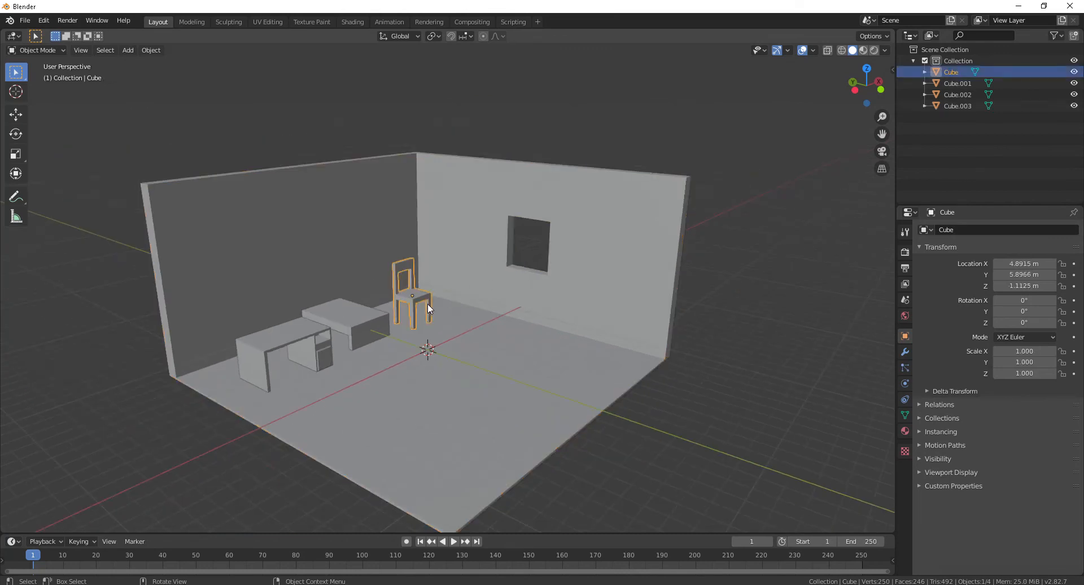
pyautogui.click(360, 303)
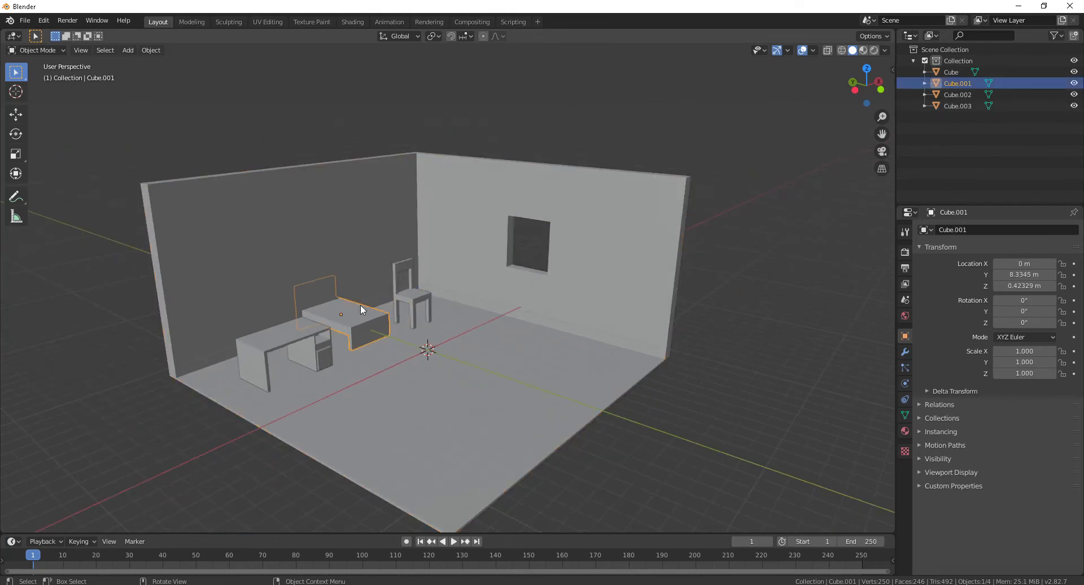
pyautogui.press('g')
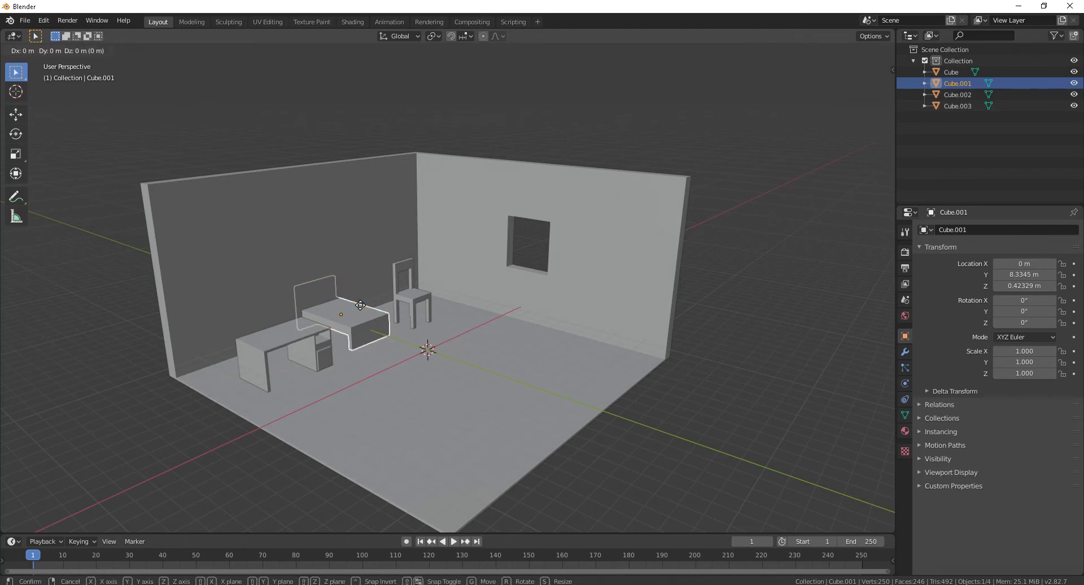
pyautogui.press('y')
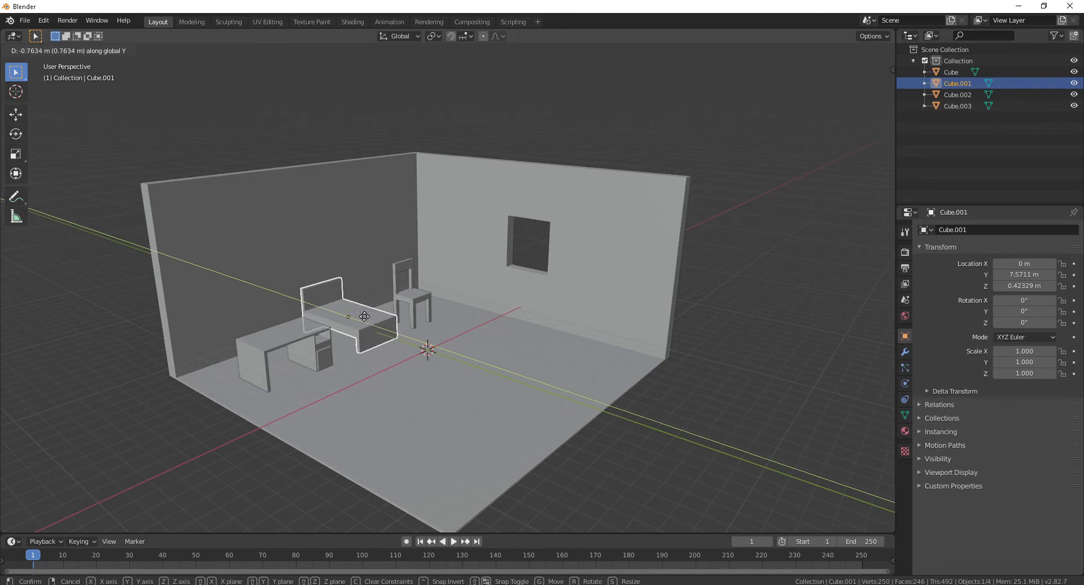
pyautogui.click(367, 314)
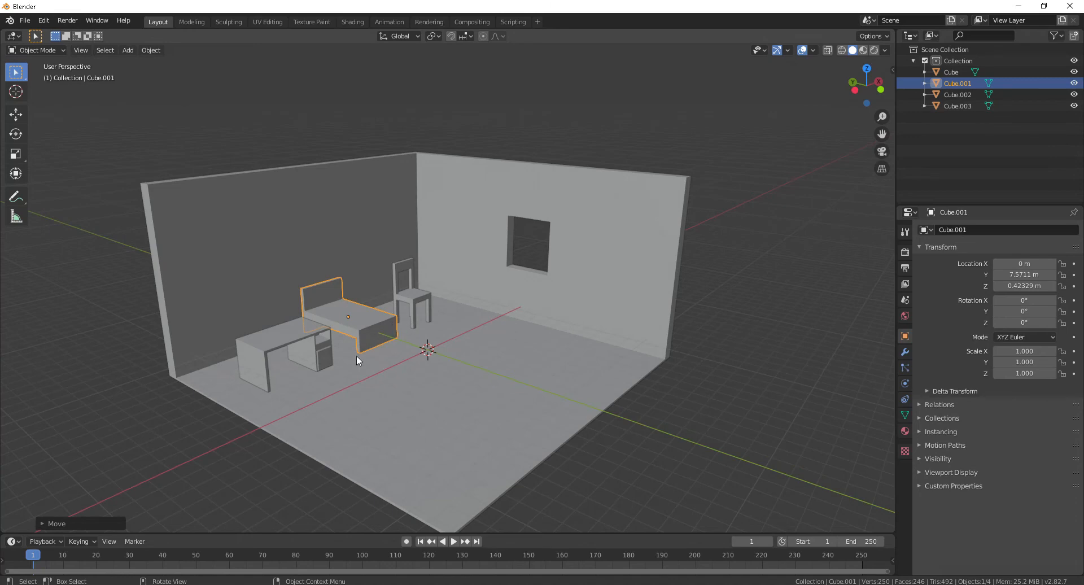
# Scale the bed, desk and chair together by about 1.24 and raise them about 0.35 m along Z.
pyautogui.click(424, 286)
pyautogui.click(378, 323)
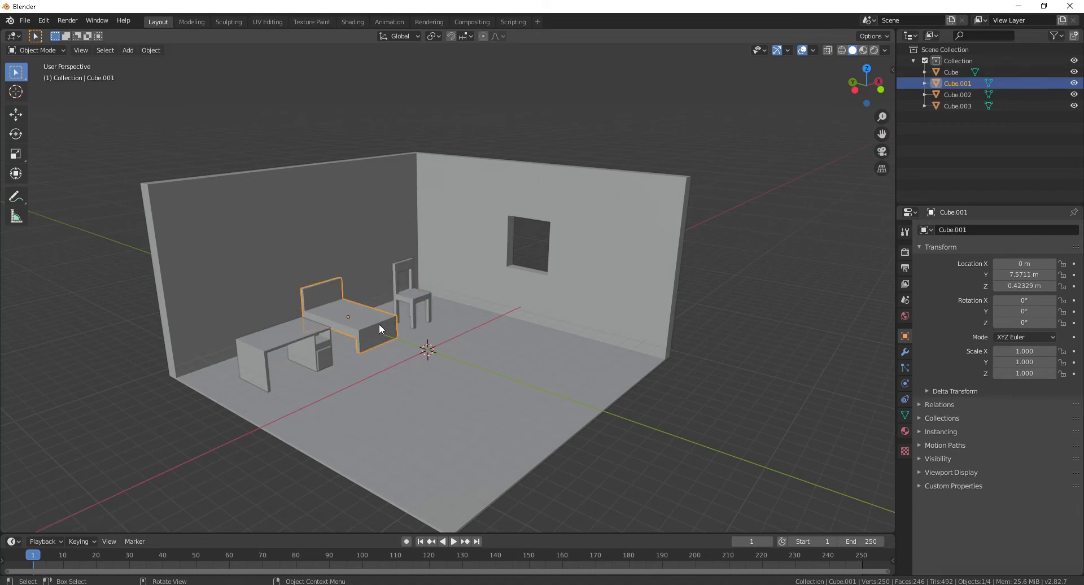
pyautogui.keyDown('shift'); pyautogui.click(320, 341); pyautogui.keyUp('shift')
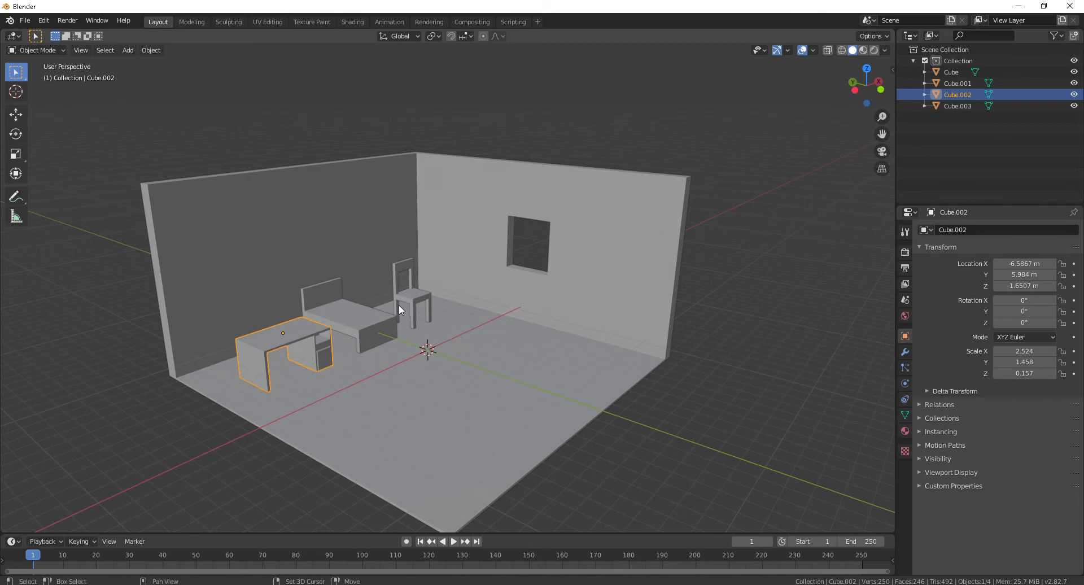
pyautogui.keyDown('shift'); pyautogui.click(417, 304); pyautogui.keyUp('shift')
pyautogui.press('s')
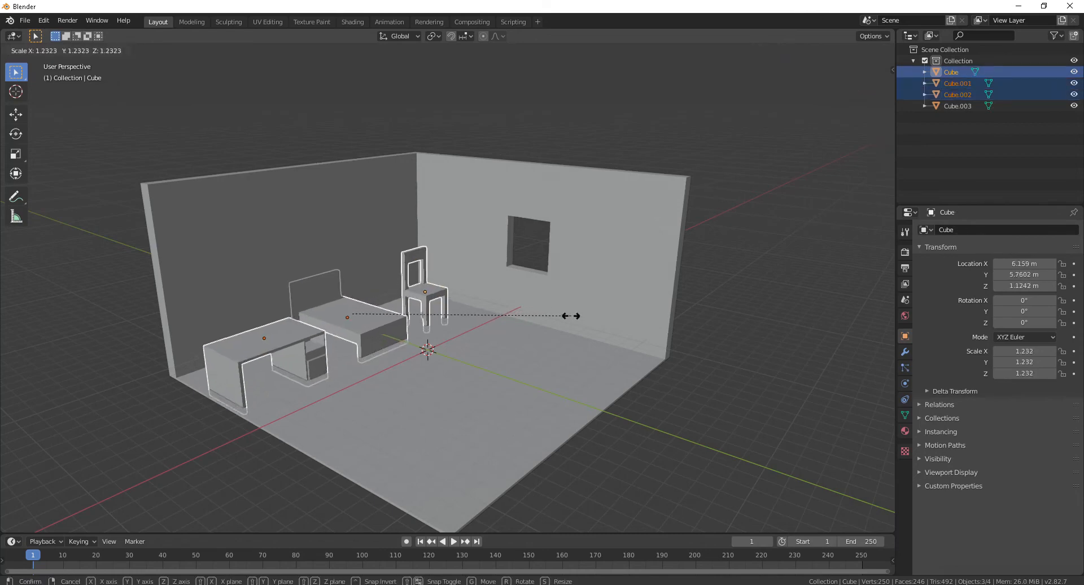
pyautogui.click(571, 315)
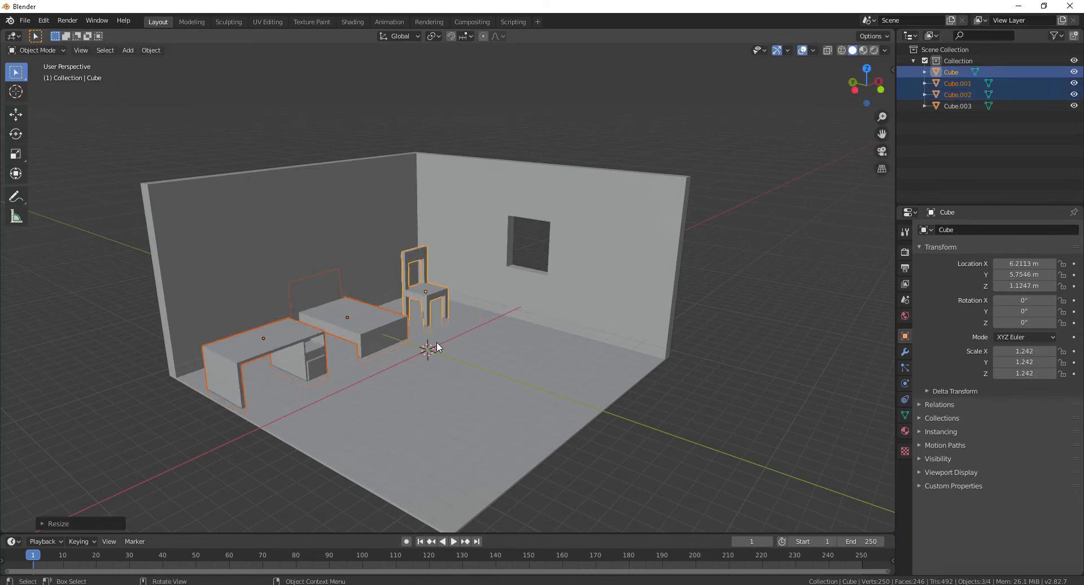
pyautogui.press('g')
pyautogui.press('z')
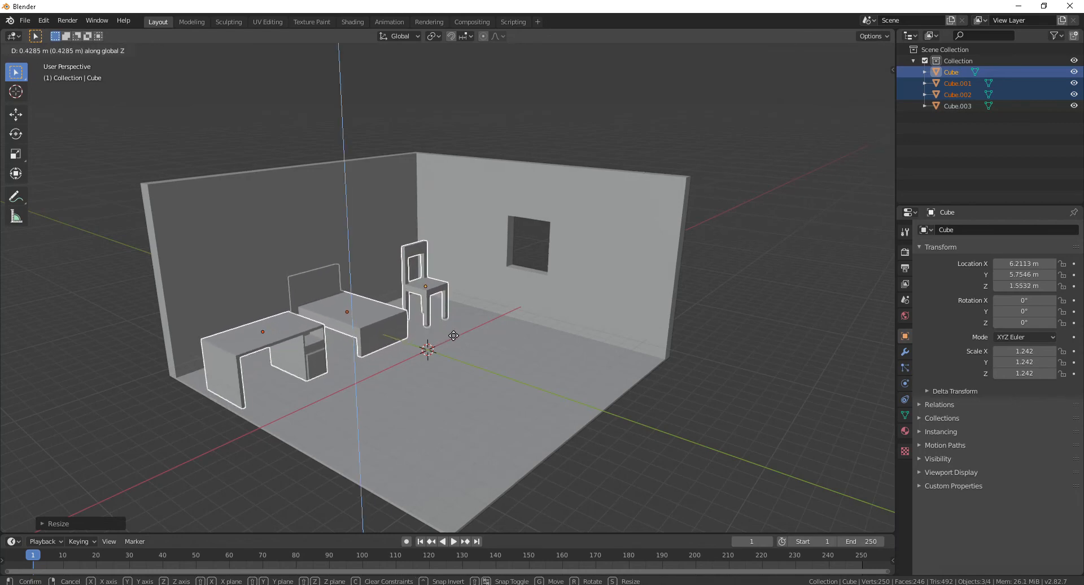
pyautogui.click(406, 333)
# Move the enlarged bed along Y to about 6.99 m so its headboard clears the wall.
pyautogui.click(402, 327)
pyautogui.press('g')
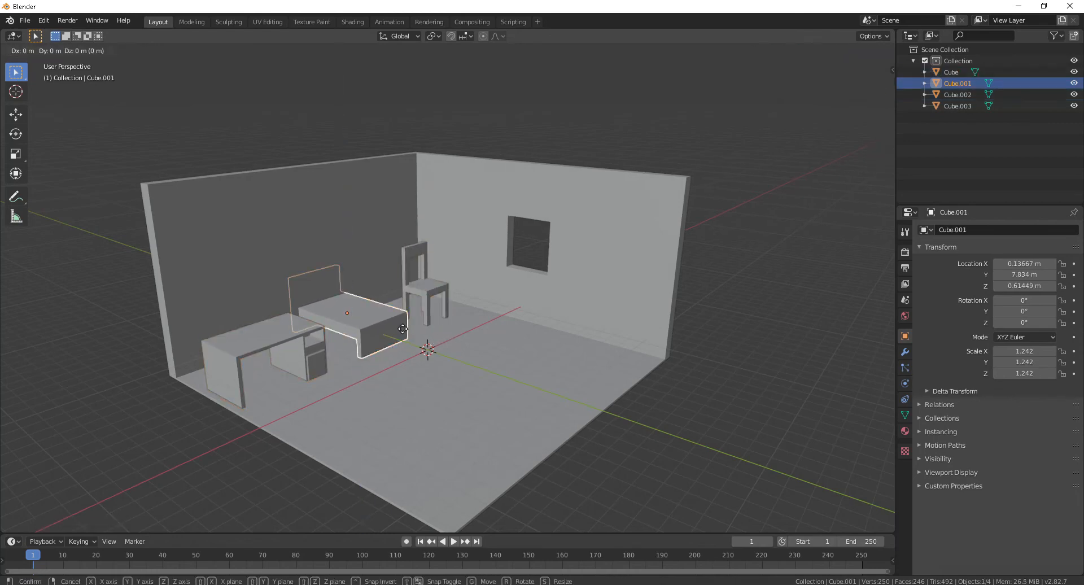
pyautogui.press('y')
pyautogui.click(412, 331)
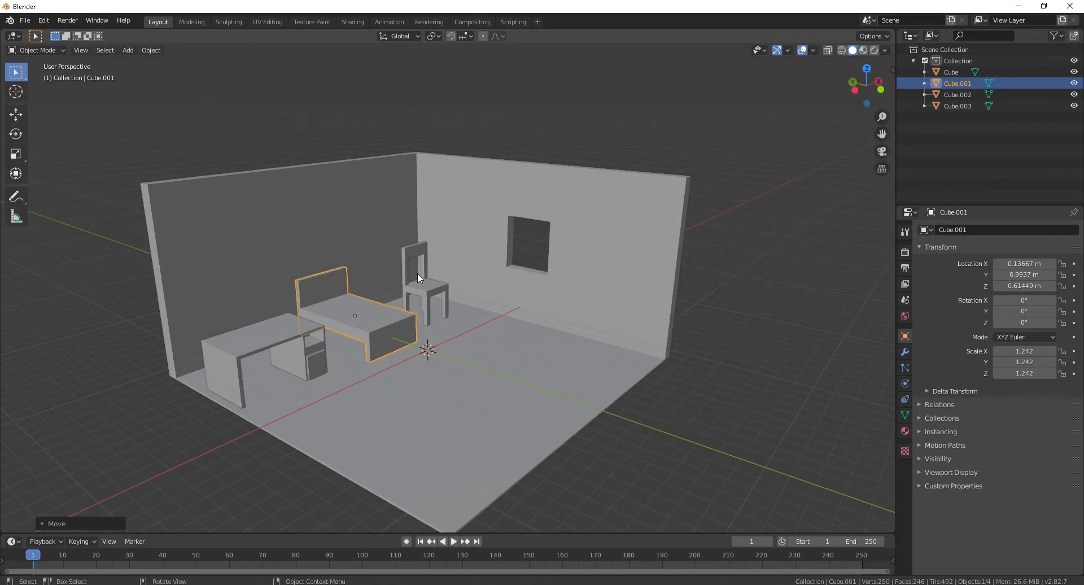
# Move the desk across the room towards the window wall, to about X 2.66 m, Y -5.91 m, Z 4.08 m.
pyautogui.click(433, 283)
pyautogui.click(432, 288)
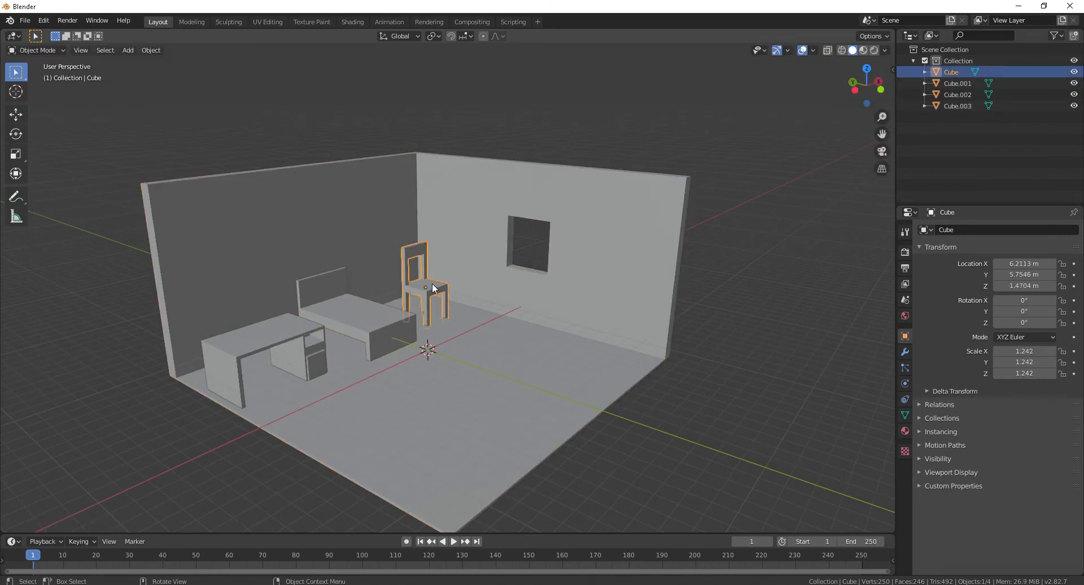
pyautogui.click(310, 361)
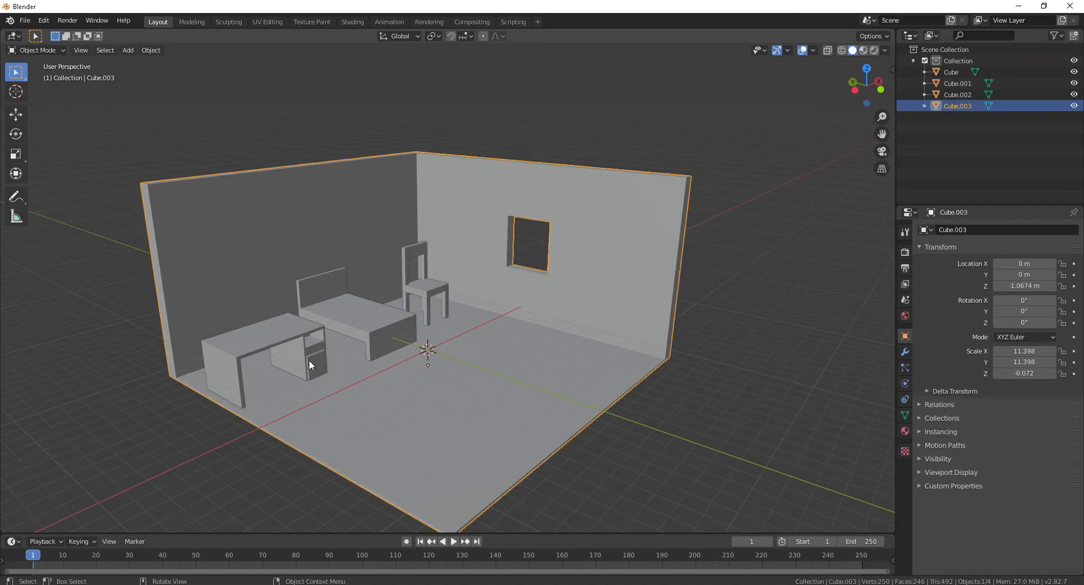
pyautogui.click(305, 363)
pyautogui.press('g')
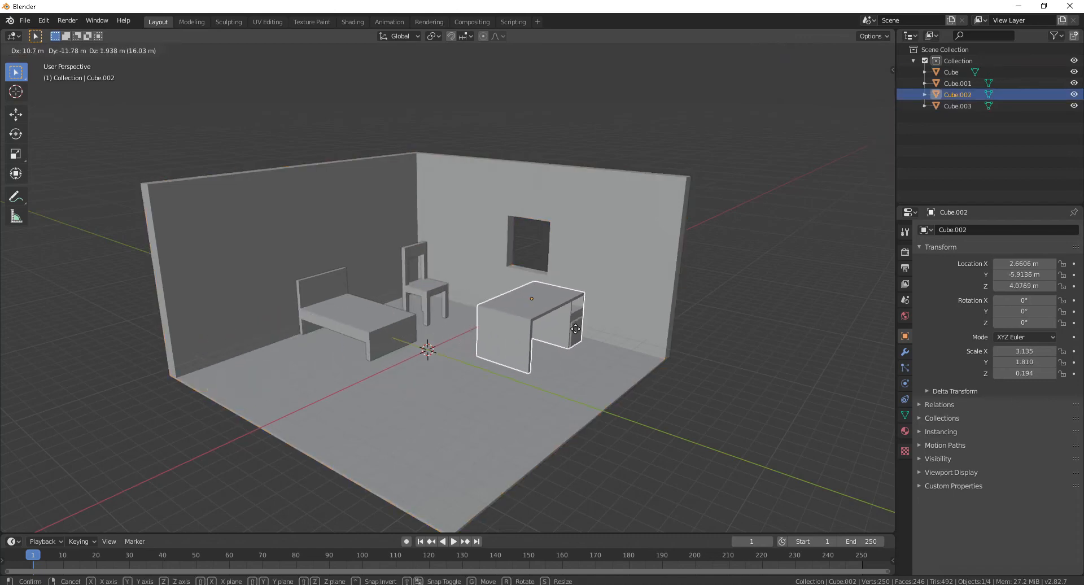
pyautogui.click(589, 337)
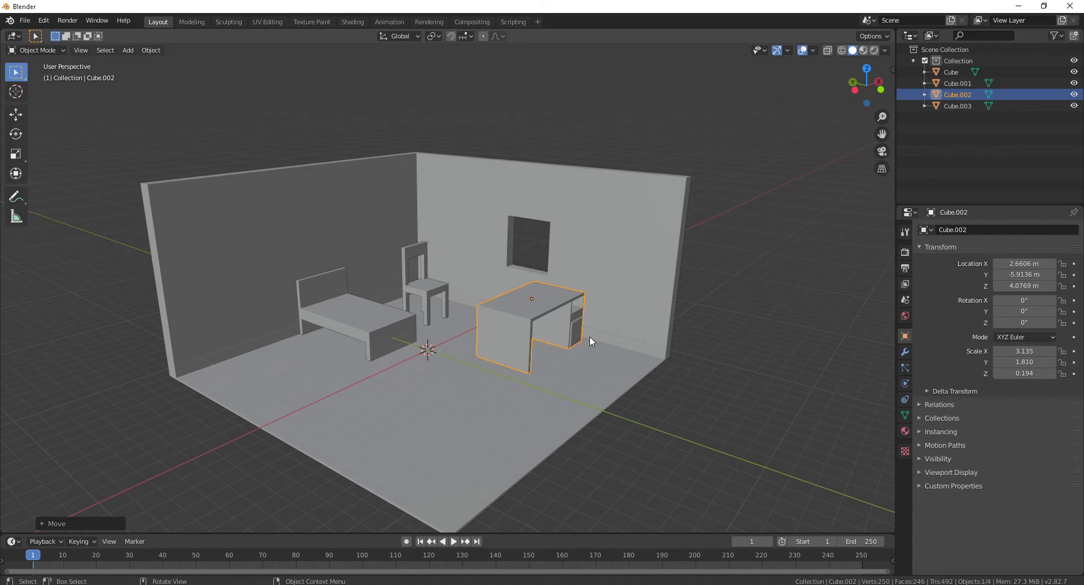
# Rotate the desk -90° about the Z axis.
pyautogui.press('r')
pyautogui.press('z')
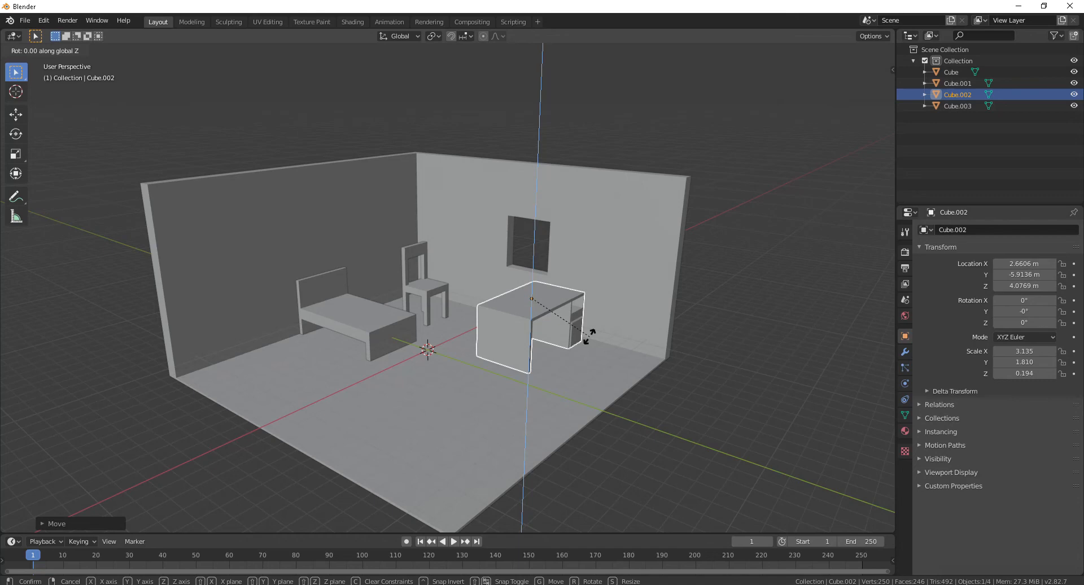
pyautogui.write('90')
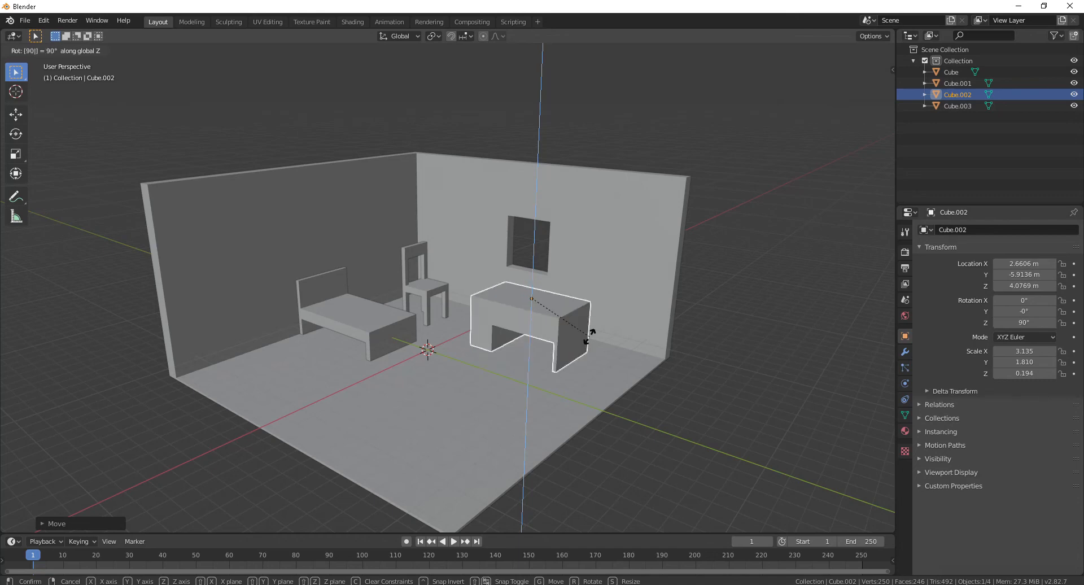
pyautogui.press('BackSpace')
pyautogui.press('BackSpace')
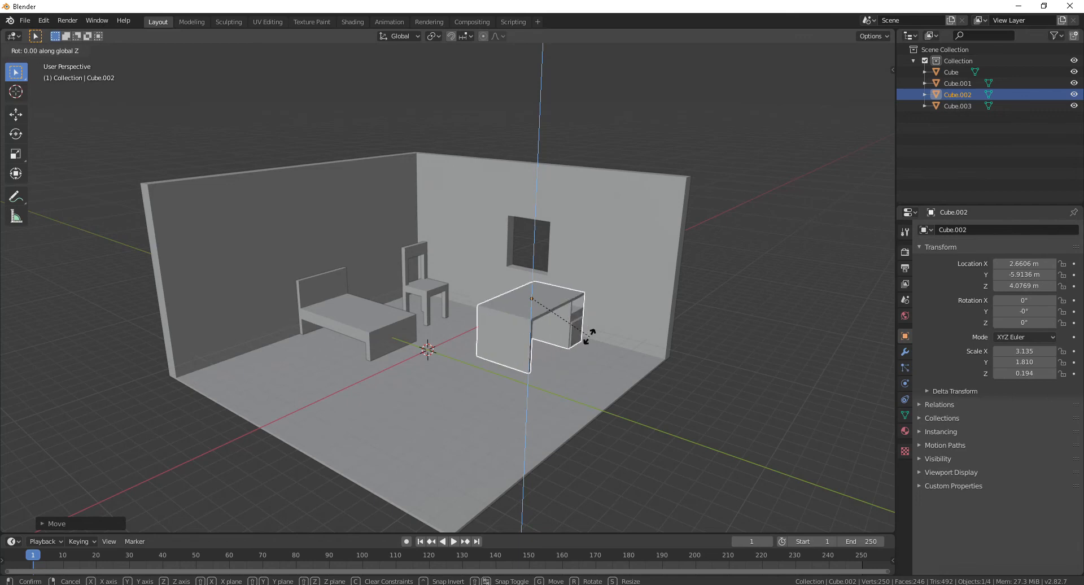
pyautogui.write('-90')
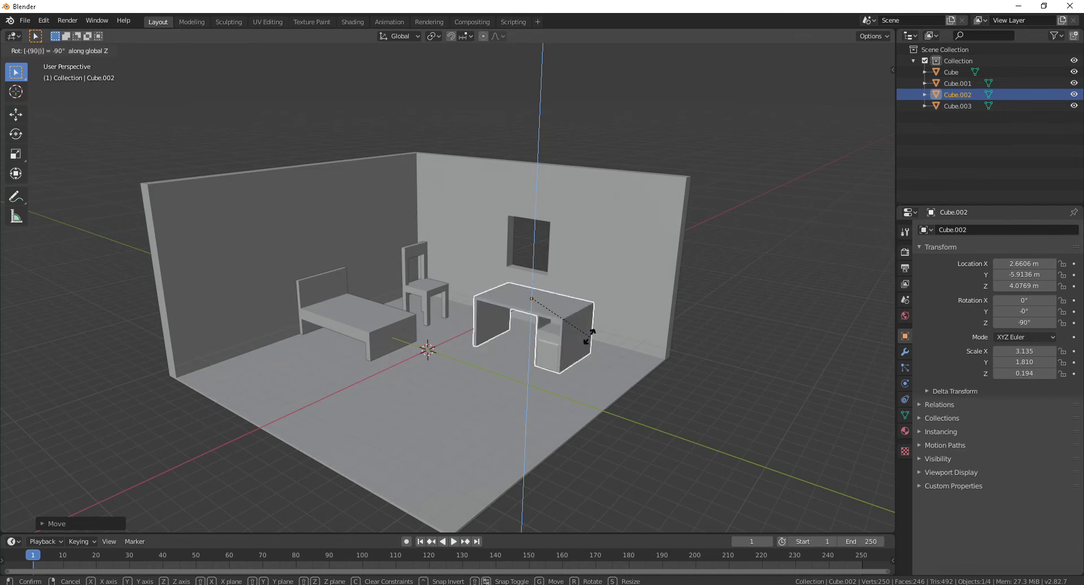
pyautogui.press('Return')
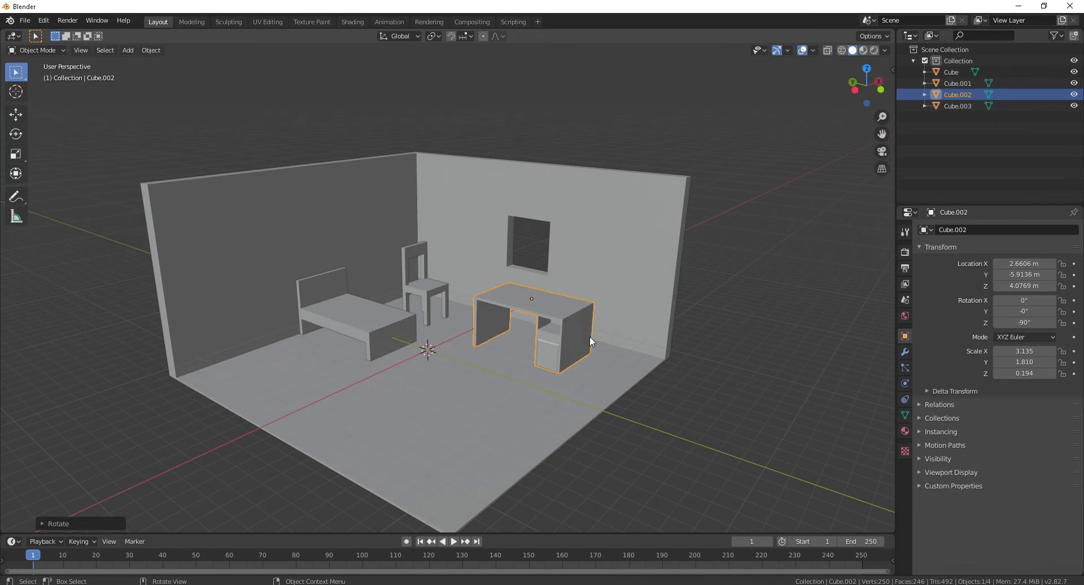
# In the left view, place the desk on the floor below the window, at about Y -0.51 m and Z 2.21 m.
pyautogui.moveTo(403, 395); pyautogui.dragTo(384, 372, button='middle')
pyautogui.press('KP_1')
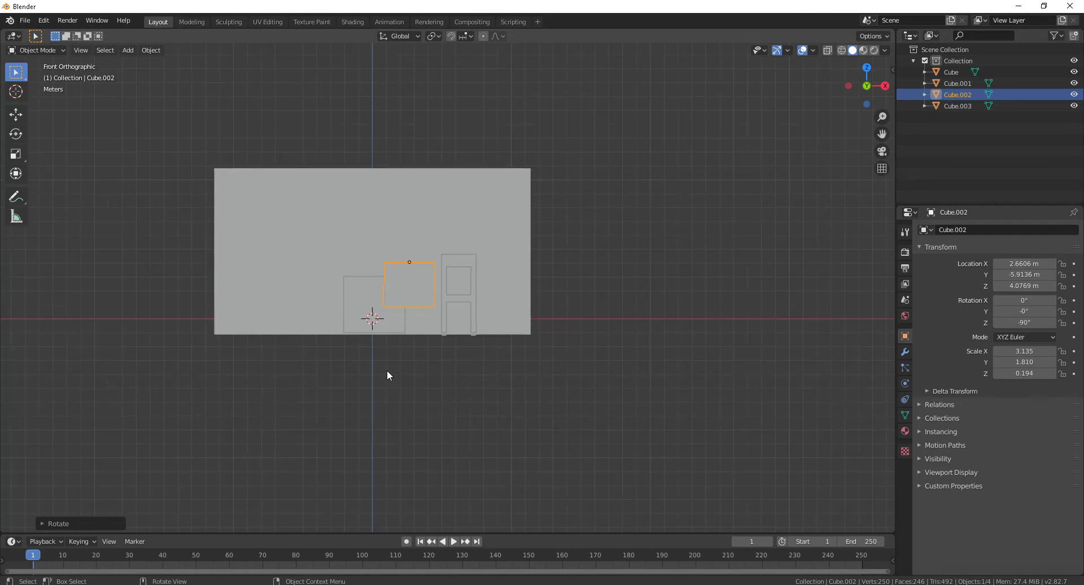
pyautogui.press('KP_3')
pyautogui.press('KP_1')
pyautogui.press('ctrl+KP_3')
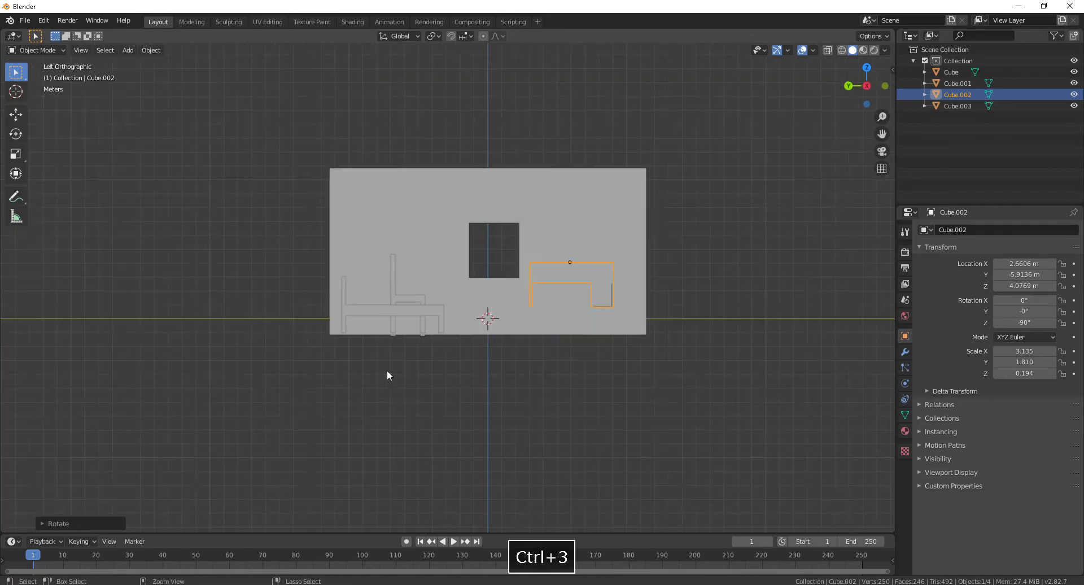
pyautogui.press('g')
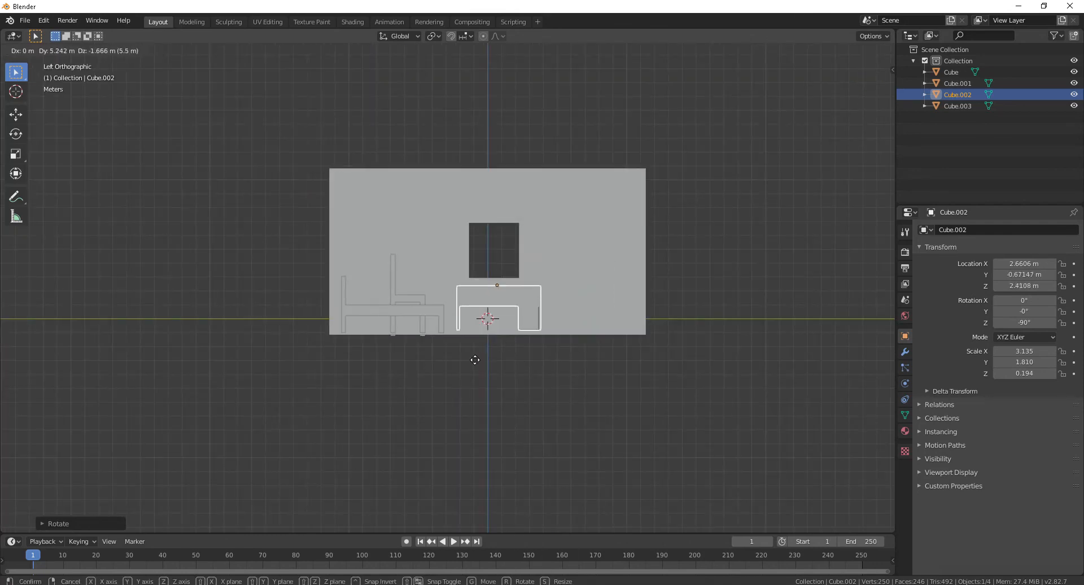
pyautogui.click(484, 360)
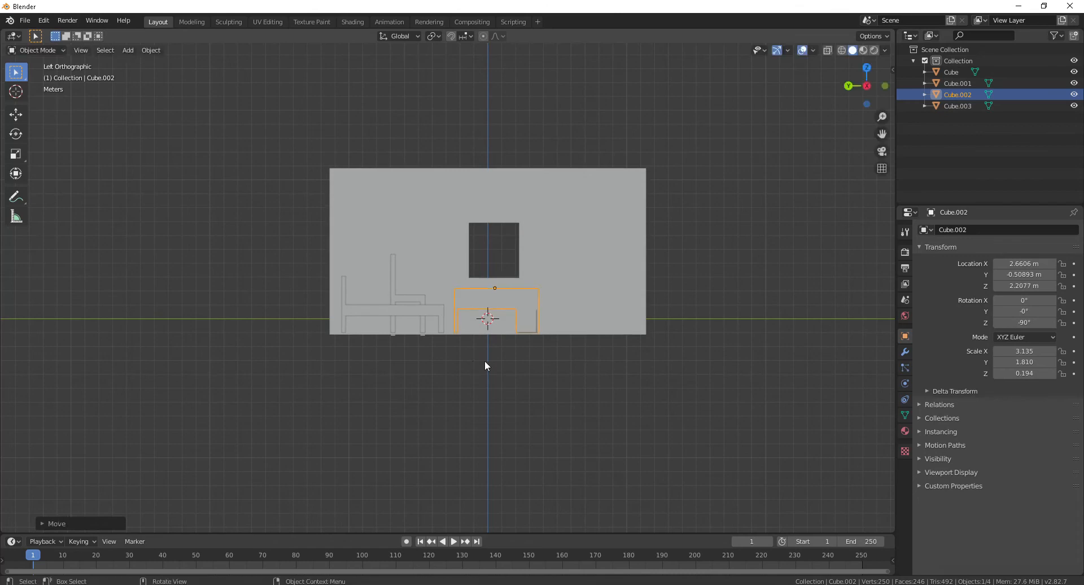
# In the top view, move the desk close to the window wall, to about X 8.80 m and Y -0.83 m.
pyautogui.moveTo(485, 360); pyautogui.dragTo(545, 425, button='middle')
pyautogui.press('KP_7')
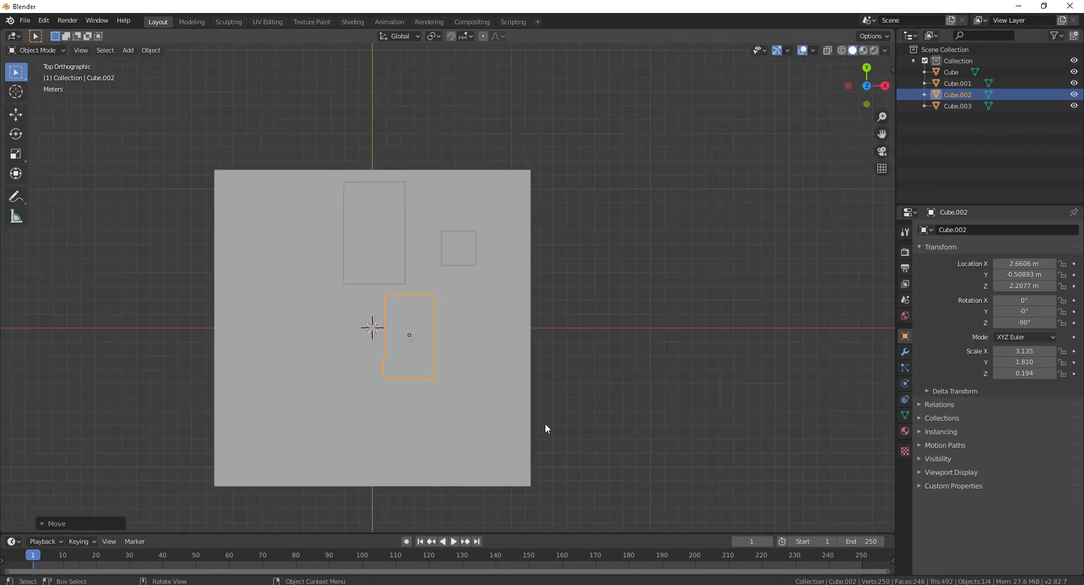
pyautogui.press('g')
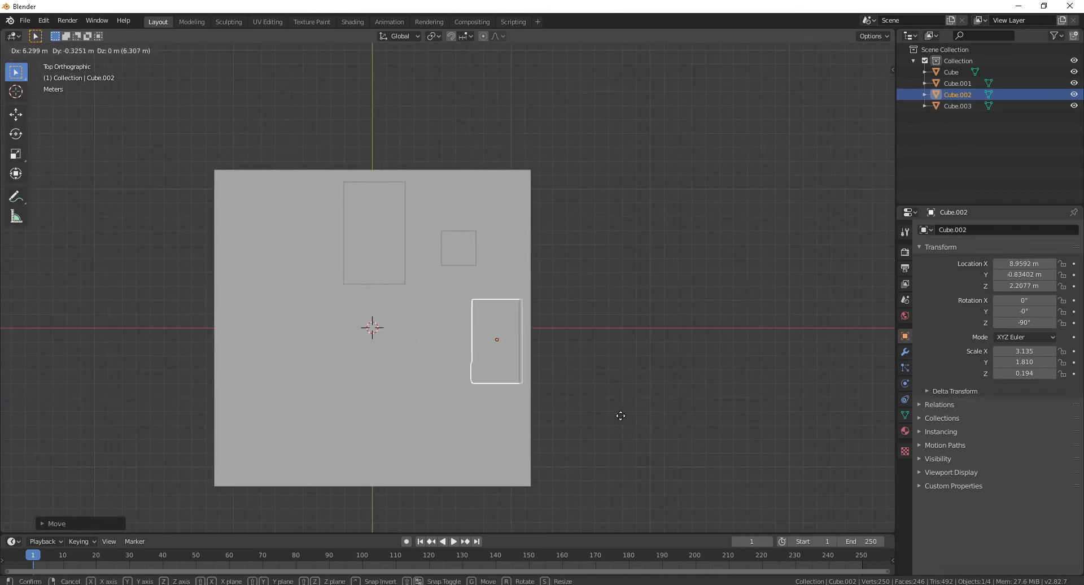
pyautogui.click(618, 415)
pyautogui.press('KP_1')
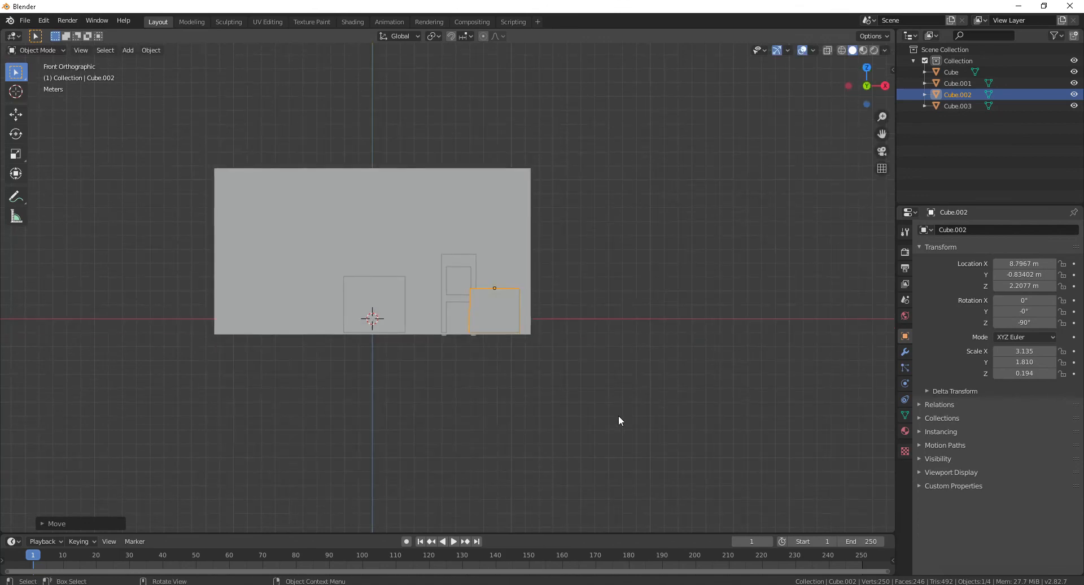
pyautogui.press('KP_3')
pyautogui.moveTo(484, 379); pyautogui.dragTo(686, 404, button='middle')
pyautogui.scroll(5, 674, 365)
pyautogui.scroll(-3, 680, 344)
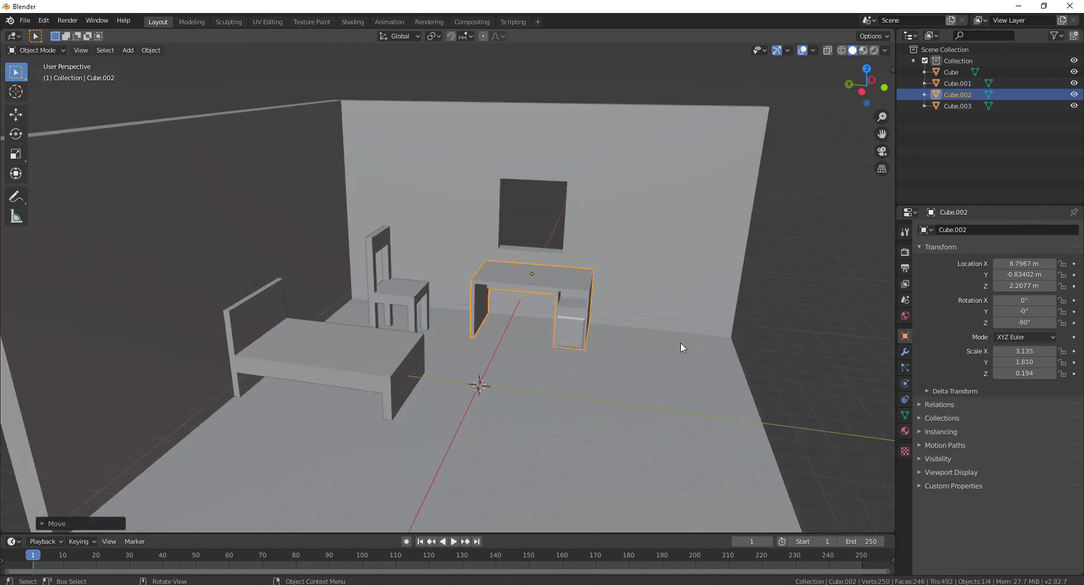
pyautogui.moveTo(679, 343); pyautogui.dragTo(610, 330, button='middle')
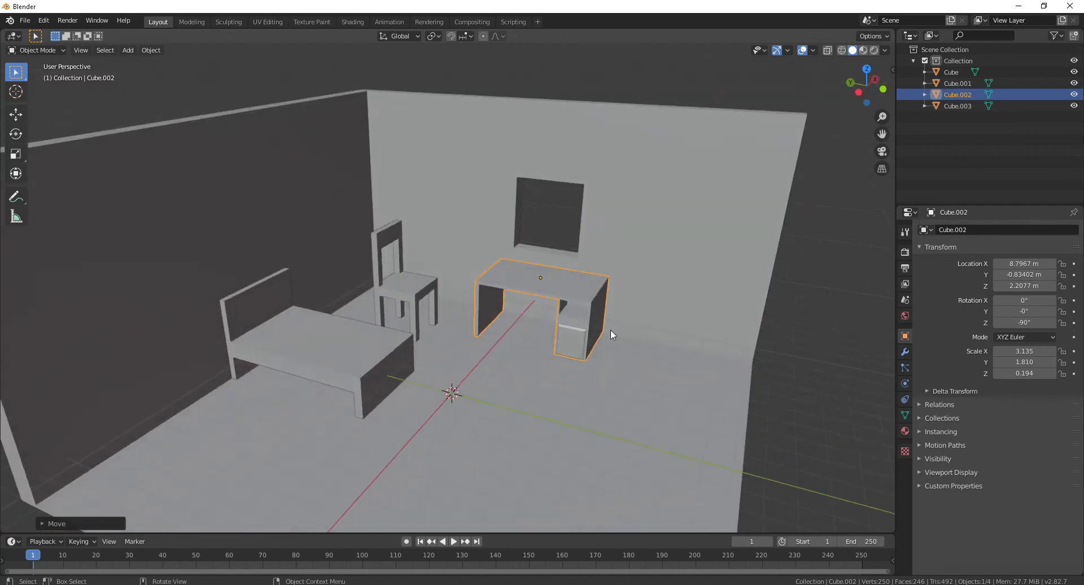
# Move the chair between the bed and desk, to about X 5.16 m, Y 2.95 m, and raise it to about Z 1.66 m.
pyautogui.click(407, 280)
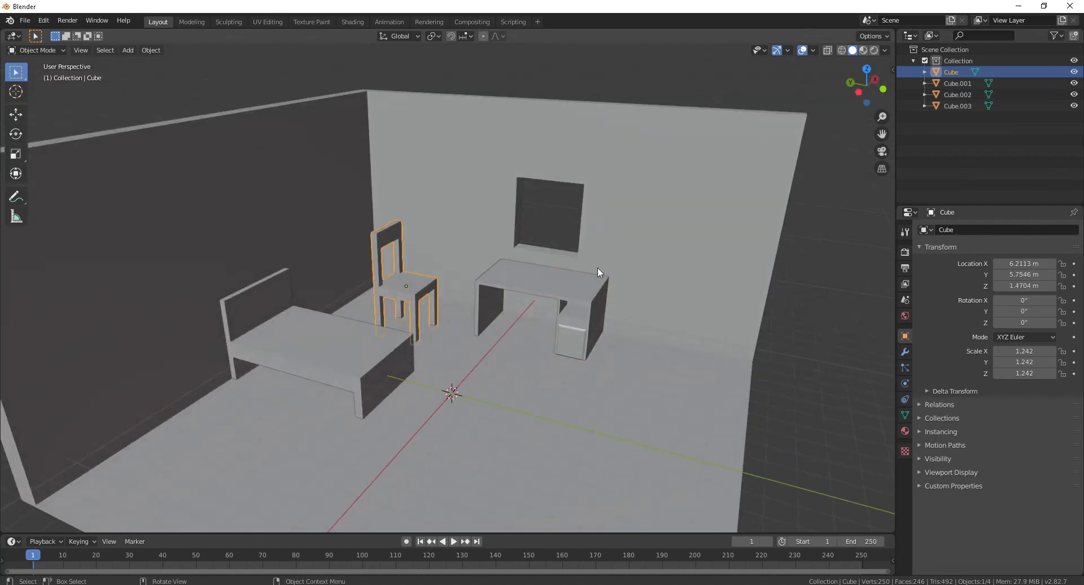
pyautogui.press('g')
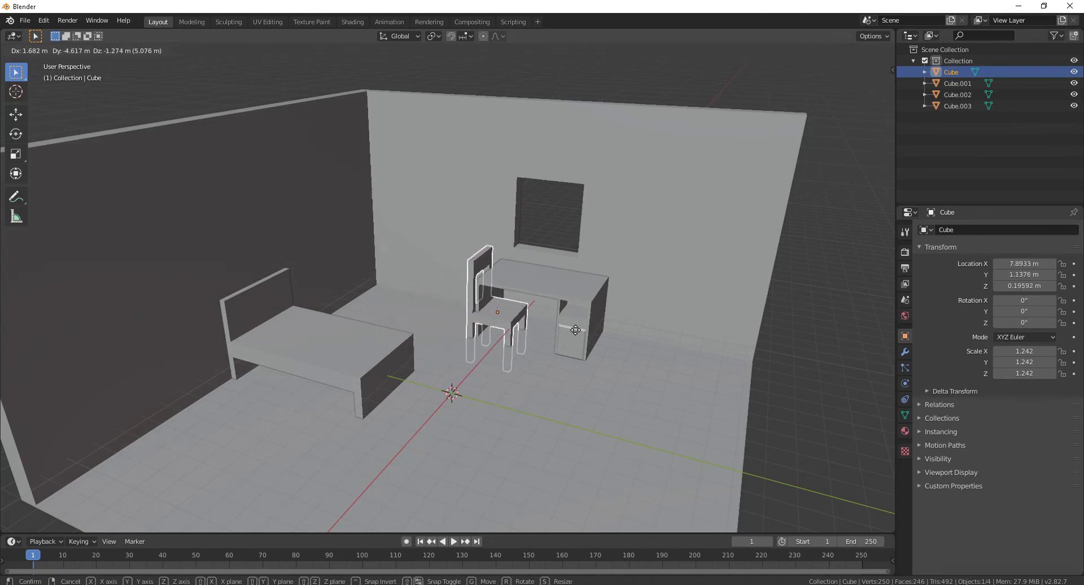
pyautogui.click(564, 329)
pyautogui.moveTo(554, 324); pyautogui.dragTo(634, 320, button='middle')
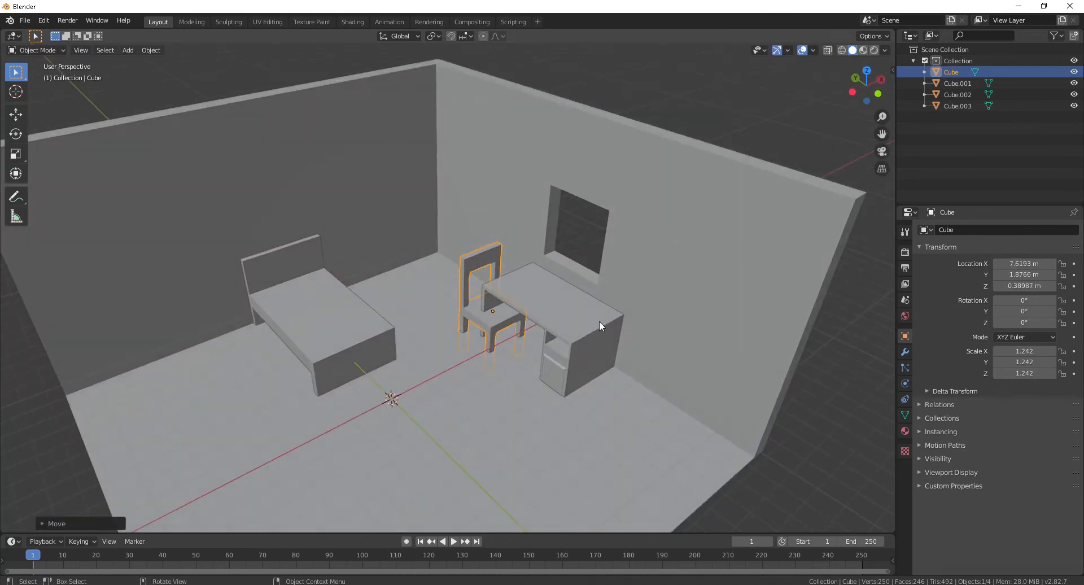
pyautogui.press('g')
pyautogui.press('z')
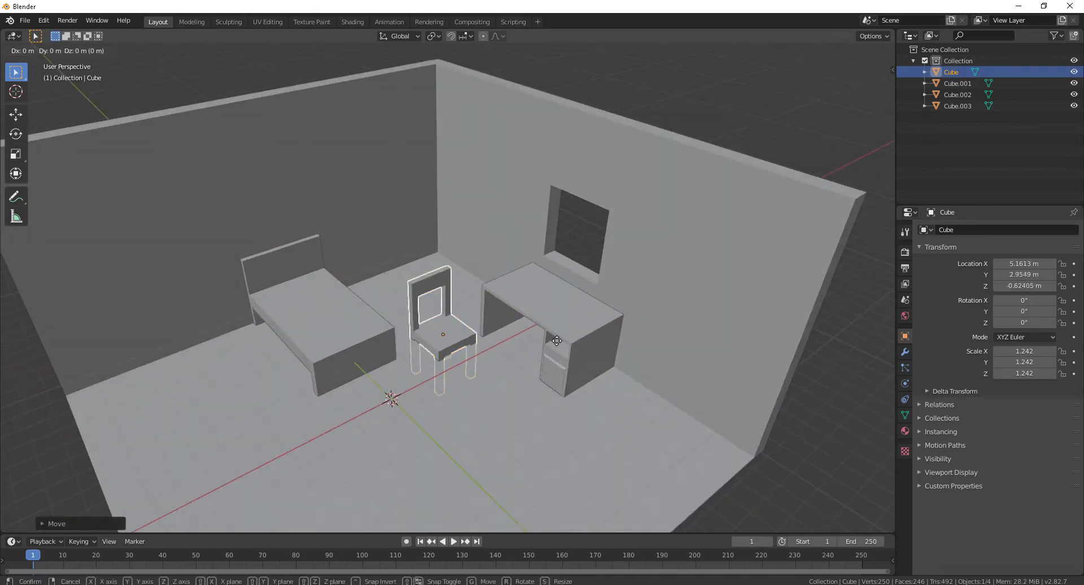
pyautogui.click(550, 310)
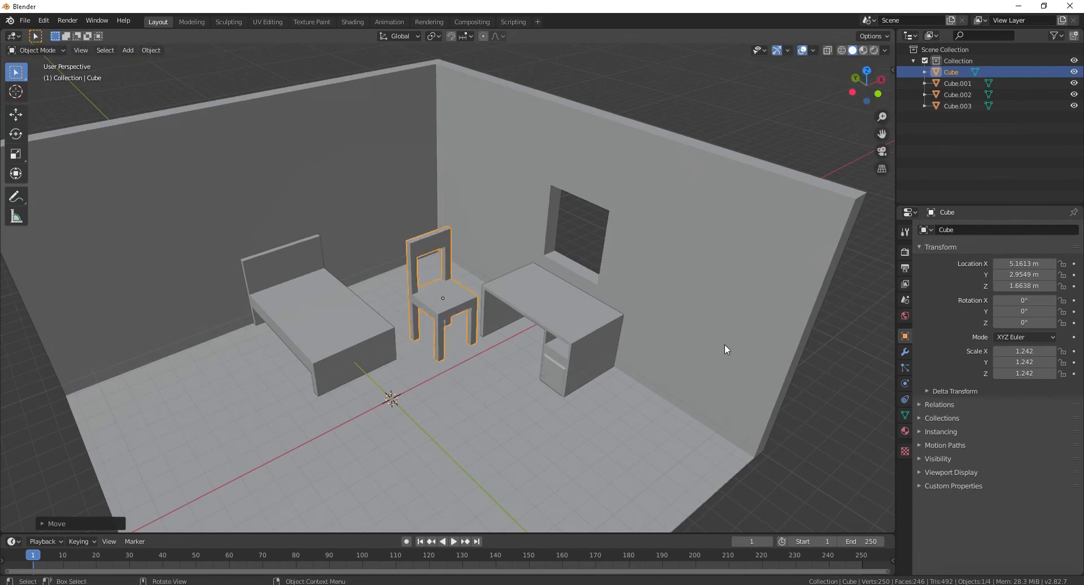
# Scale the chair down to about 0.997 and lower it onto the floor in the front view, at about Z 1.10 m.
pyautogui.press('s')
pyautogui.click(665, 324)
pyautogui.moveTo(583, 360); pyautogui.dragTo(606, 332, button='middle')
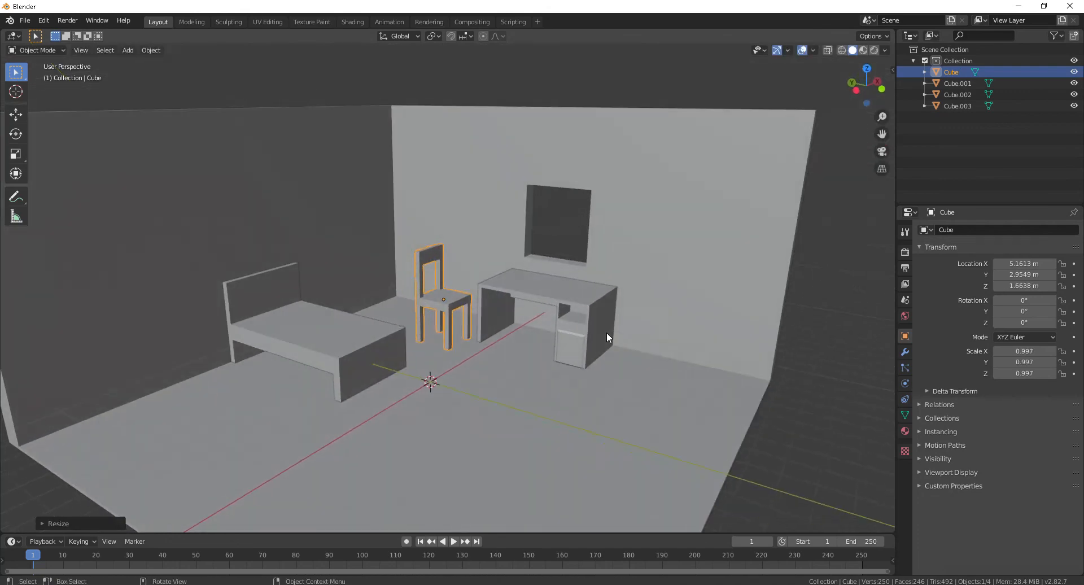
pyautogui.press('KP_1')
pyautogui.press('KP_3')
pyautogui.press('KP_1')
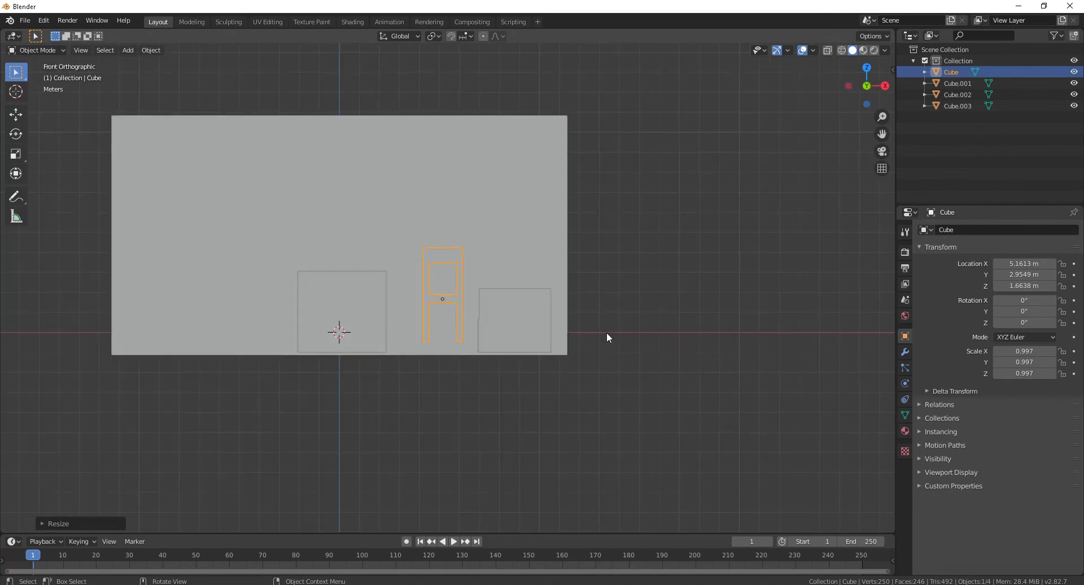
pyautogui.press('g')
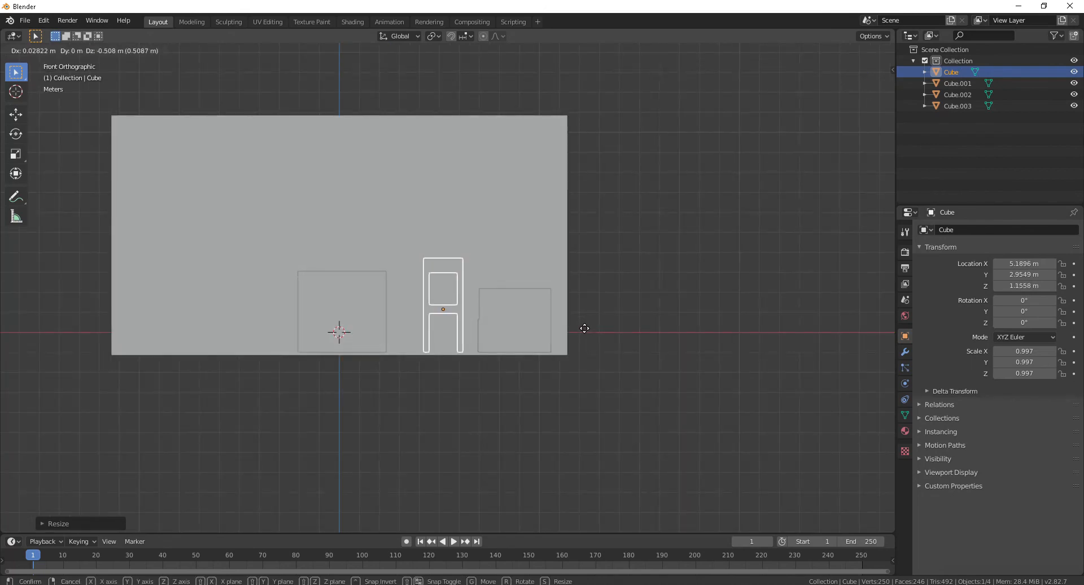
pyautogui.click(584, 329)
# Move the chair across the floor to in front of the desk, finishing in the top view at about X 5.32 m and Y 0 m.
pyautogui.moveTo(471, 304); pyautogui.dragTo(499, 325, button='middle')
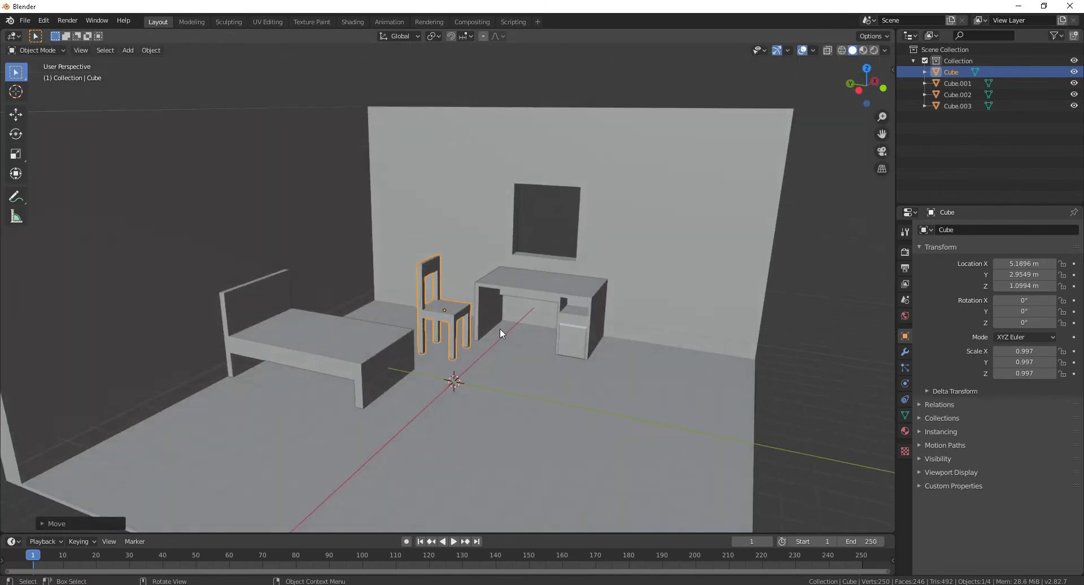
pyautogui.press('g')
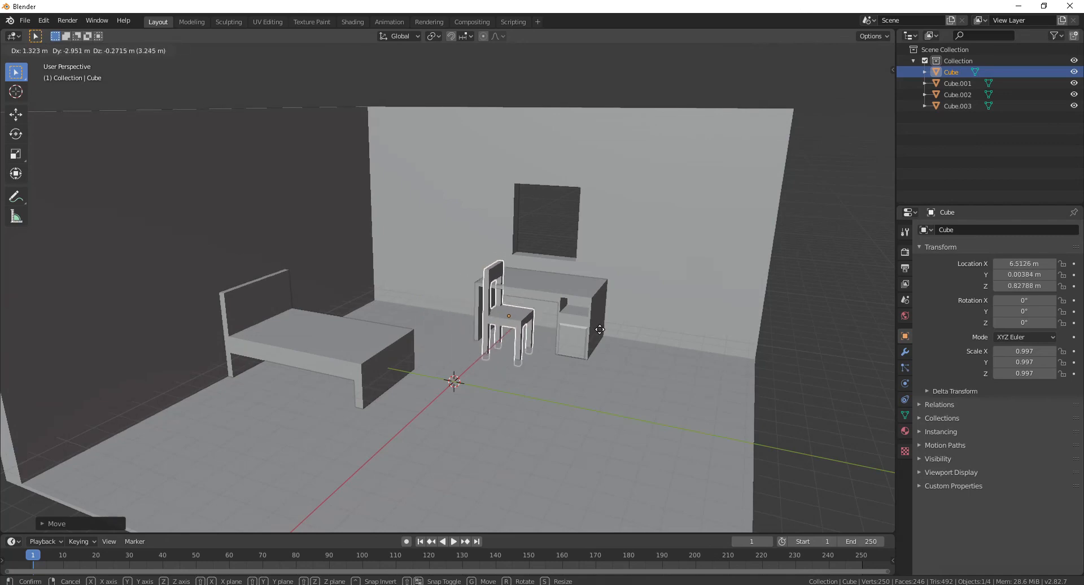
pyautogui.rightClick(597, 326)
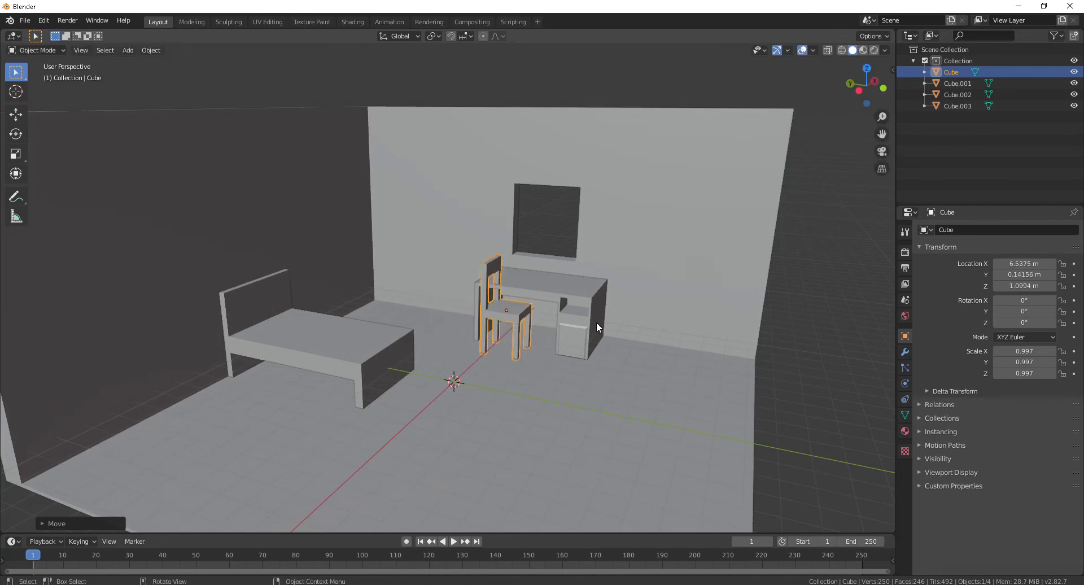
pyautogui.press('KP_7')
pyautogui.press('g')
pyautogui.click(595, 325)
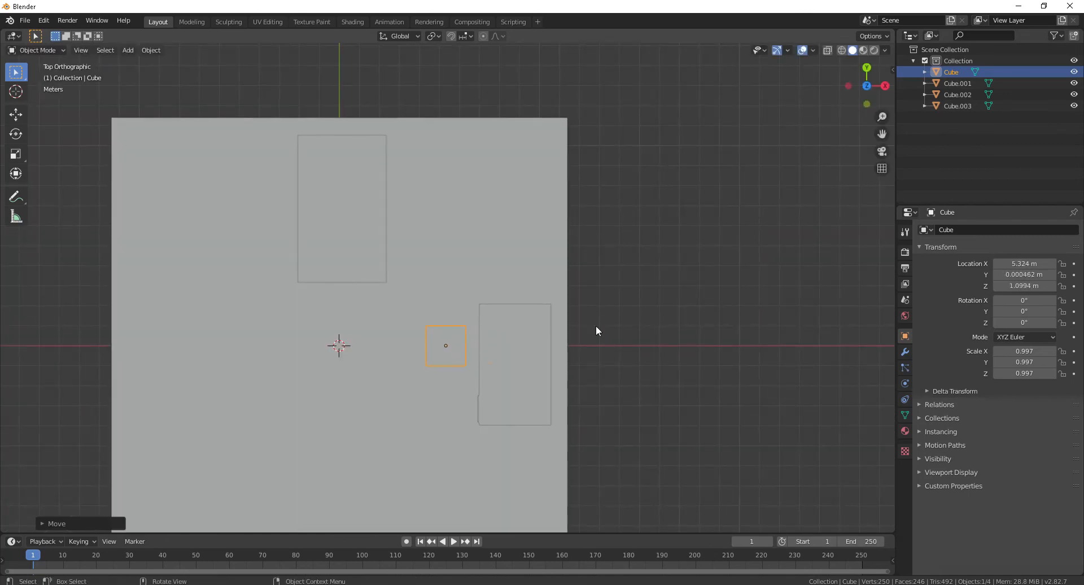
# Rotate the chair about the global Z axis to about 59.6° so it is angled towards the desk, and deselect it.
pyautogui.press('KP_3')
pyautogui.moveTo(138, 243); pyautogui.dragTo(388, 325, button='middle')
pyautogui.press('r')
pyautogui.press('z')
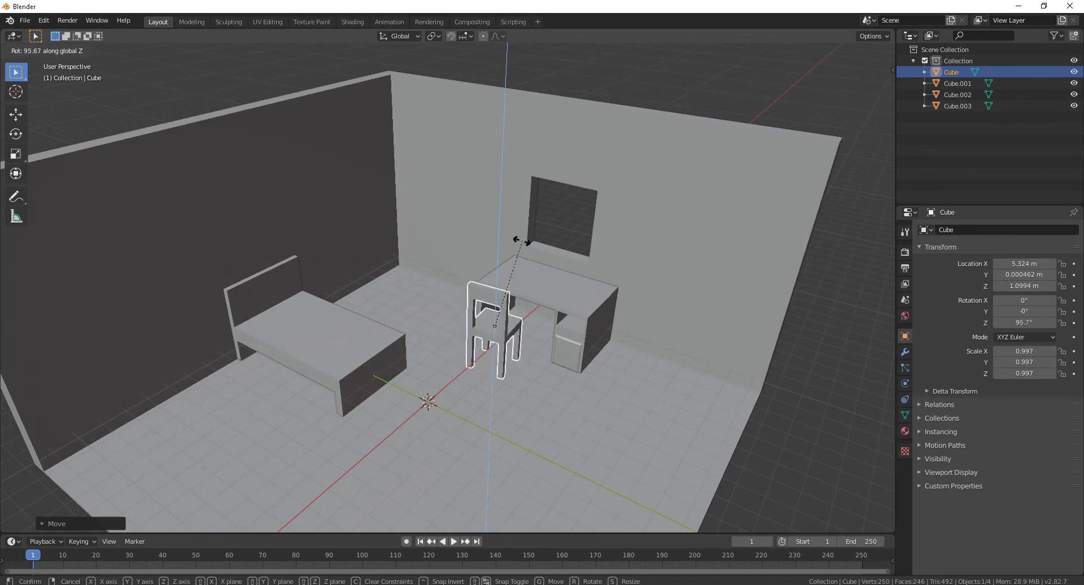
pyautogui.click(574, 267)
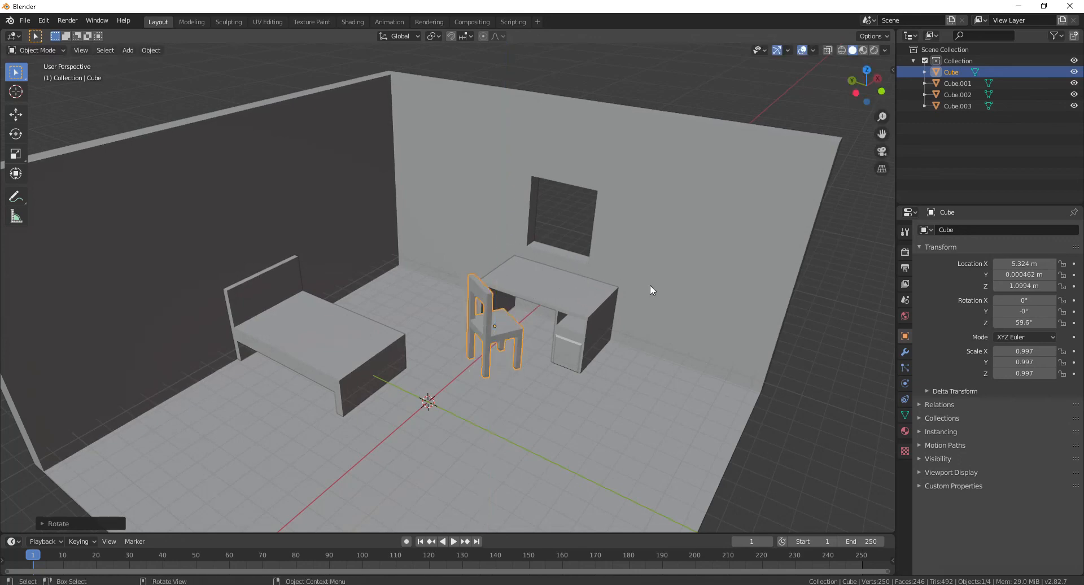
pyautogui.scroll(-3, 650, 287)
pyautogui.click(706, 366)
pyautogui.moveTo(527, 368)
pyautogui.mouseDown(button='middle')
pyautogui.moveTo(530, 342)
pyautogui.moveTo(535, 363)
pyautogui.moveTo(547, 363)
pyautogui.mouseUp(button='middle')
pyautogui.scroll(4, 535, 322)
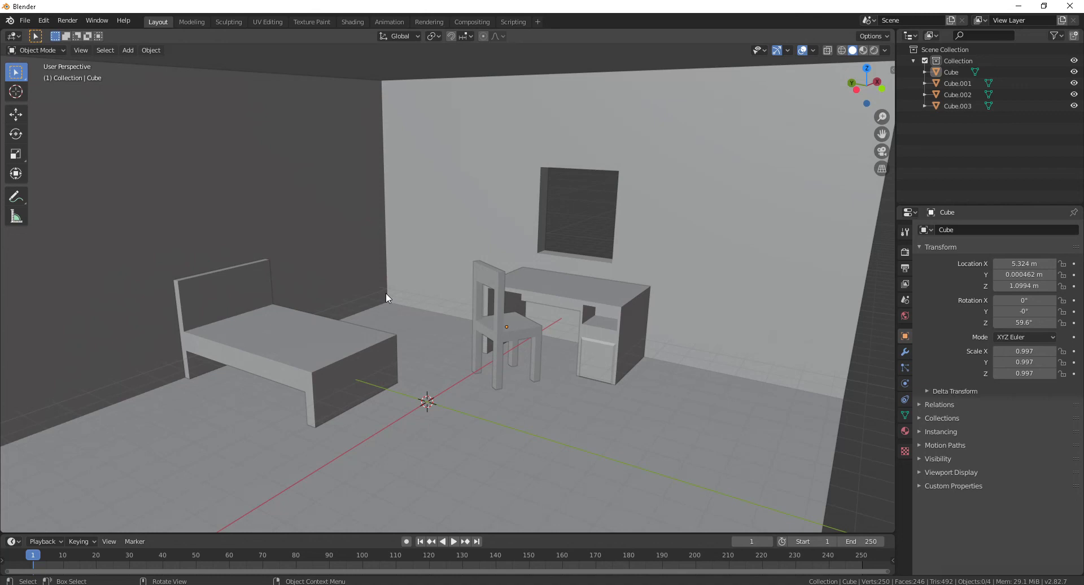
# Start saving the room scene as a new file.
pyautogui.click(25, 20)
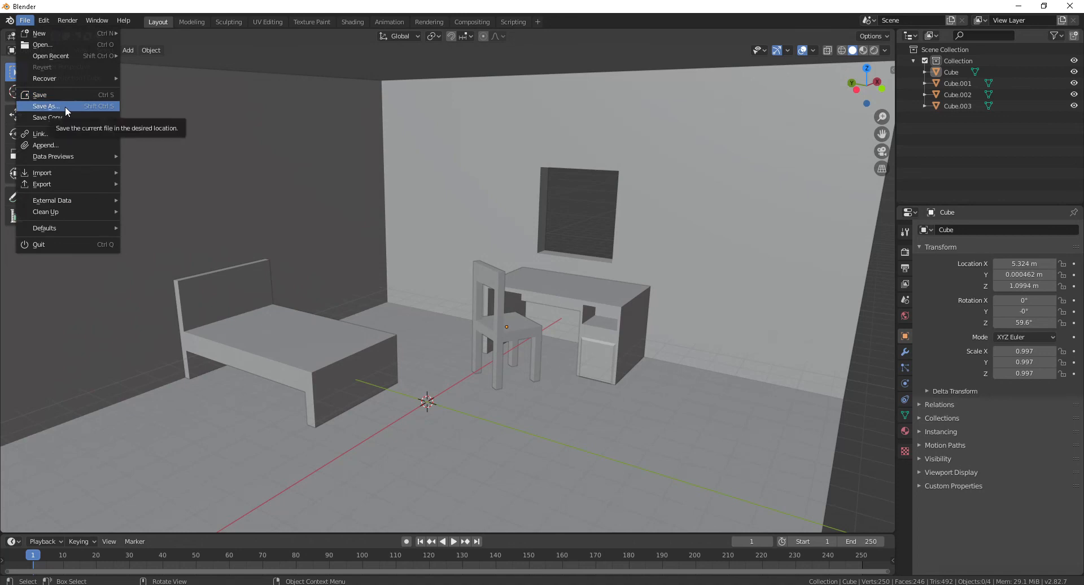